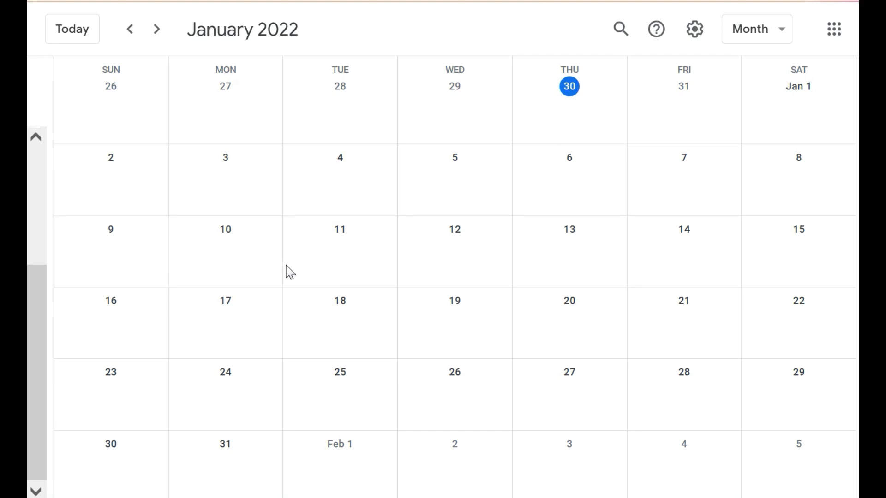
Step: Create an all-day event titled "Feed Animals" on Sunday, January 2, 2022
click(134, 154)
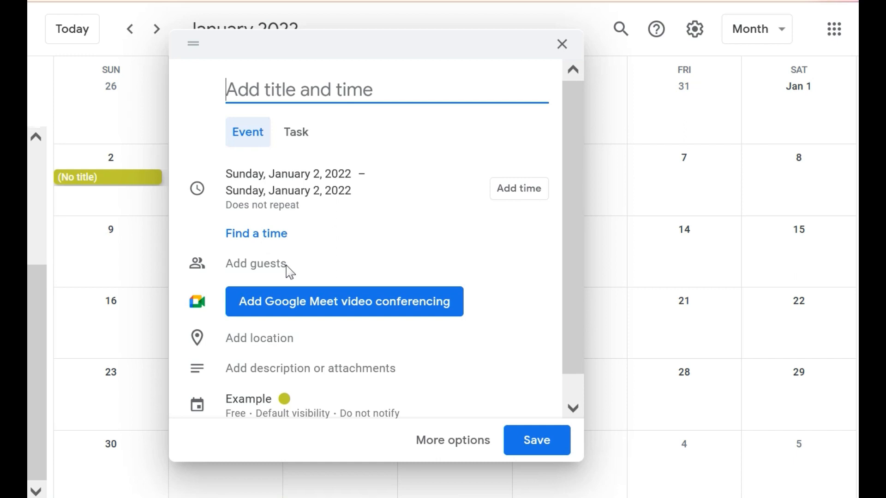
text(Feed)
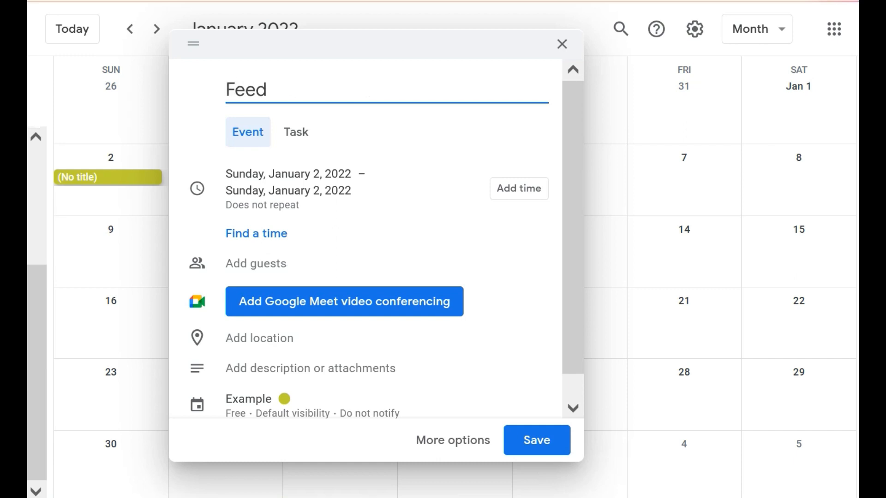
text( Animas)
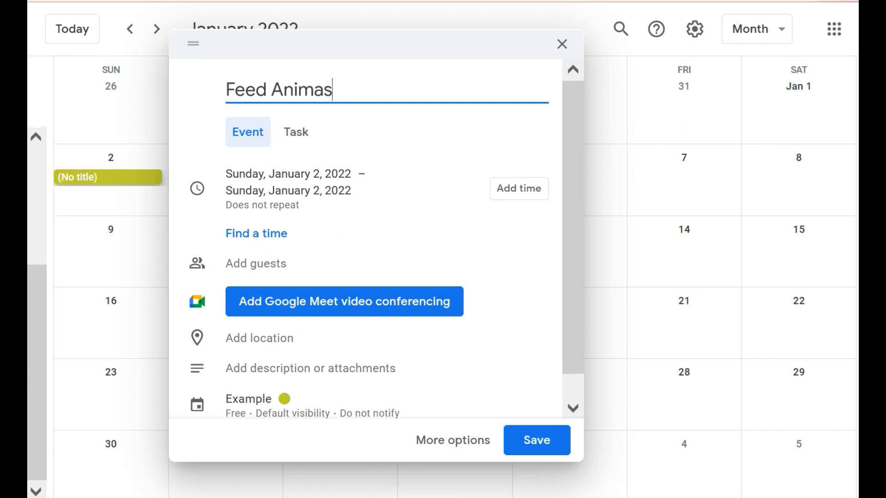
key(BackSpace)
text(ls)
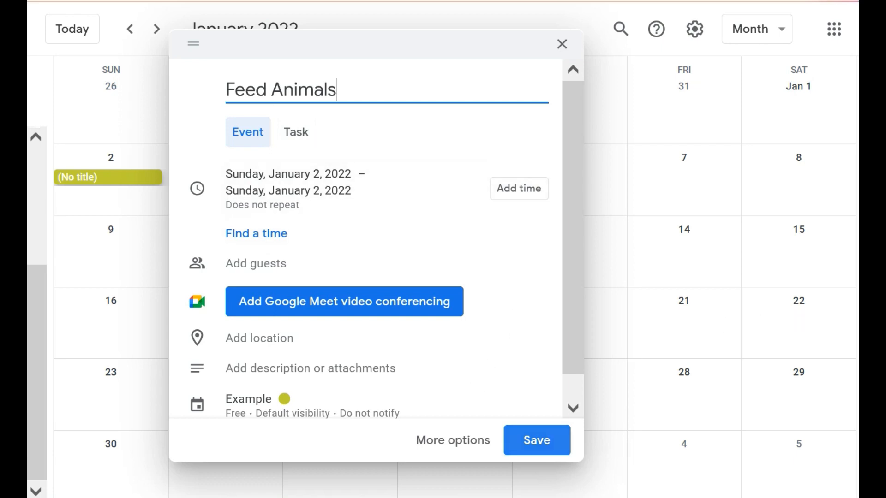
click(536, 440)
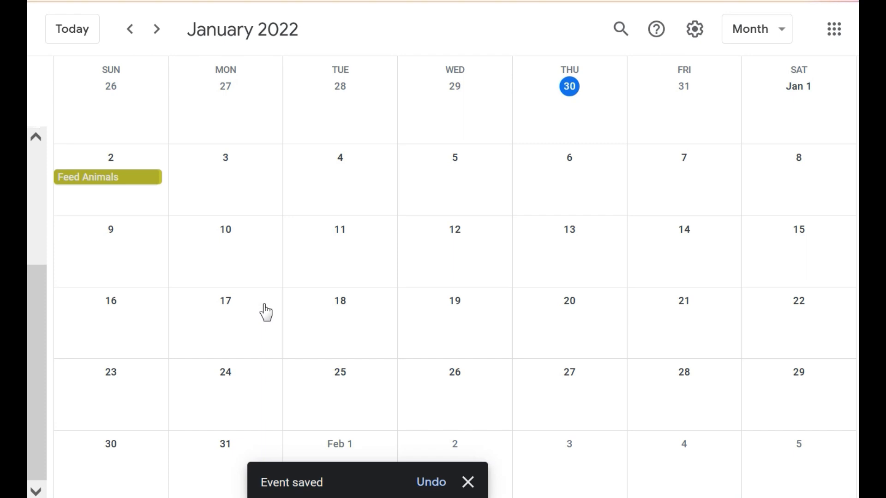
Step: Open the Feed Animals event for full editing and make it a timed event instead of all-day
click(122, 179)
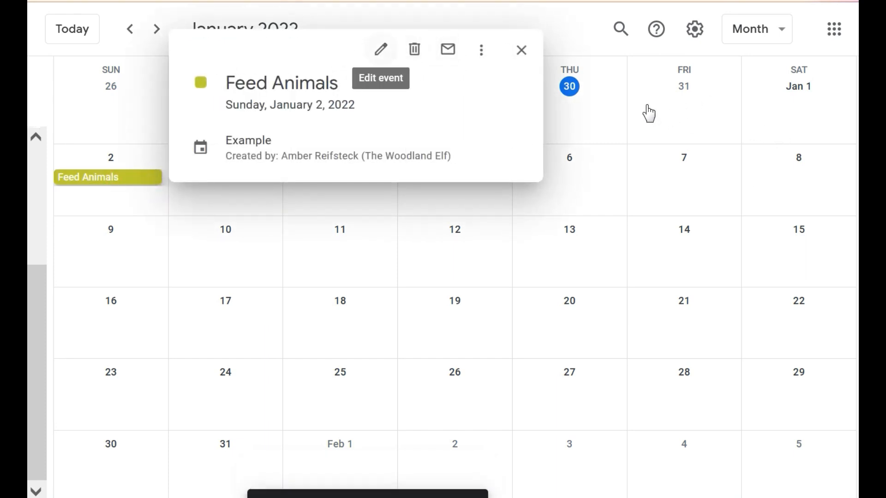
click(380, 49)
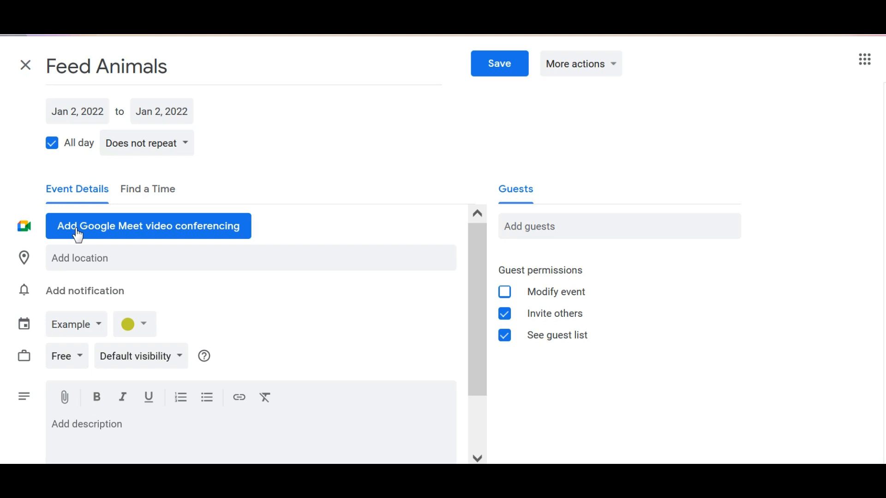
key(space)
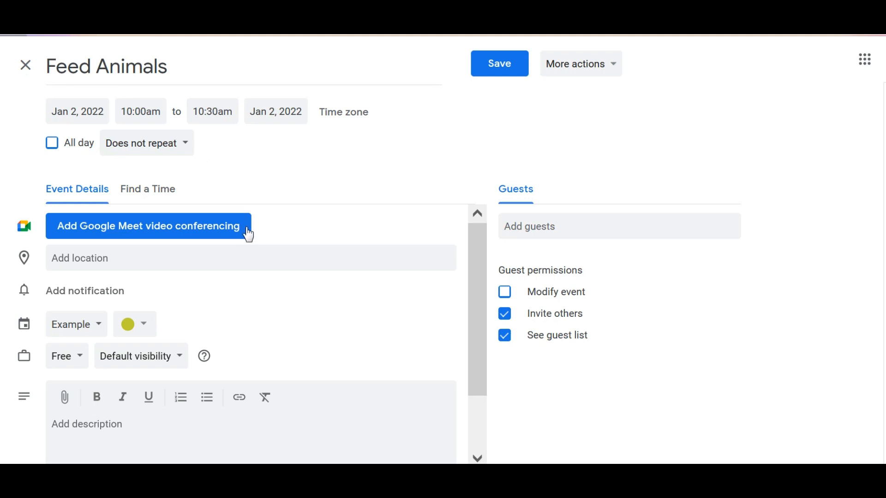
Step: Try the Daily, Weekly on Sunday and Every weekday (Monday to Friday) repeat options for the event
key(space)
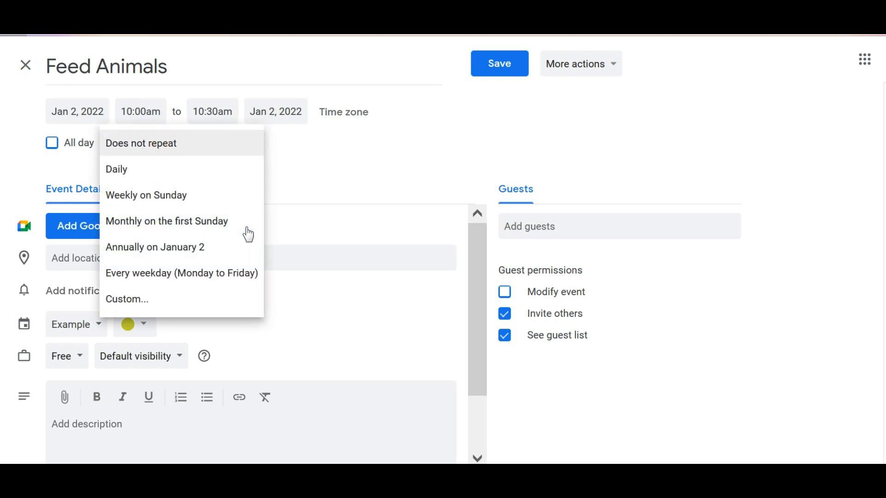
key(Down)
key(Return)
key(space)
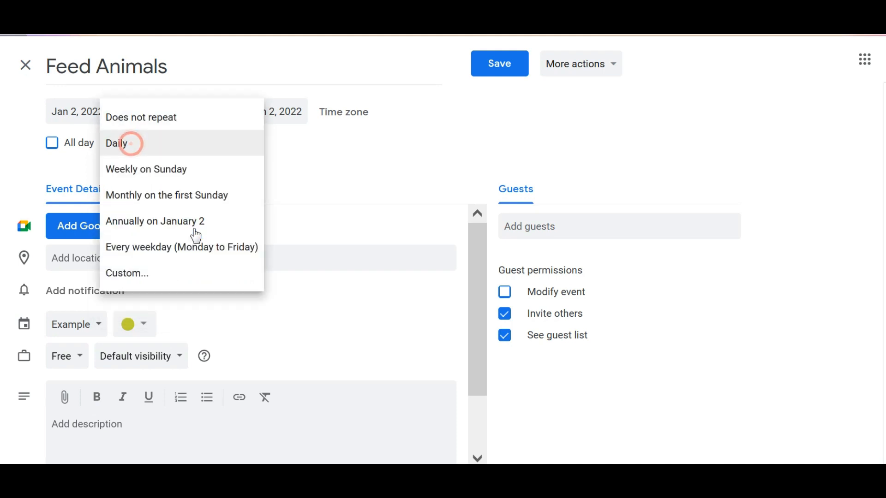
key(Down)
key(Return)
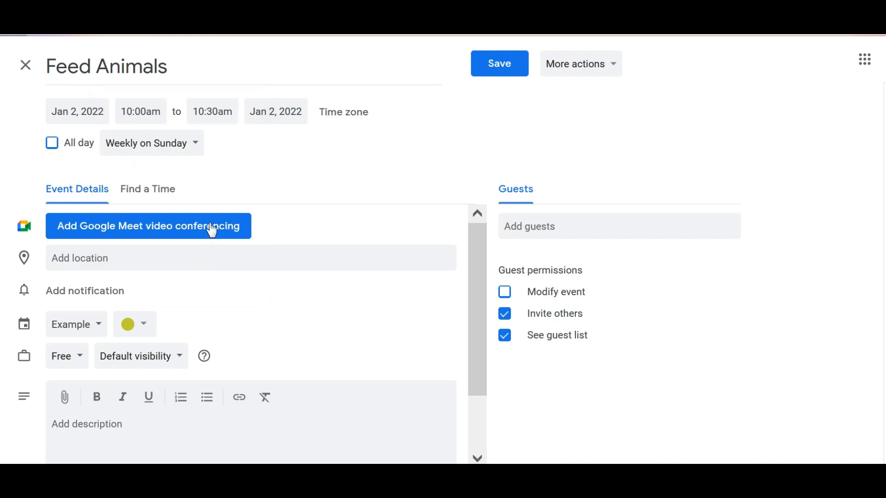
key(space)
key(Down)
key(Down)
key(Down)
key(Return)
Step: Give the Feed Animals event a custom recurrence of every 1 week on all seven days and save it
key(space)
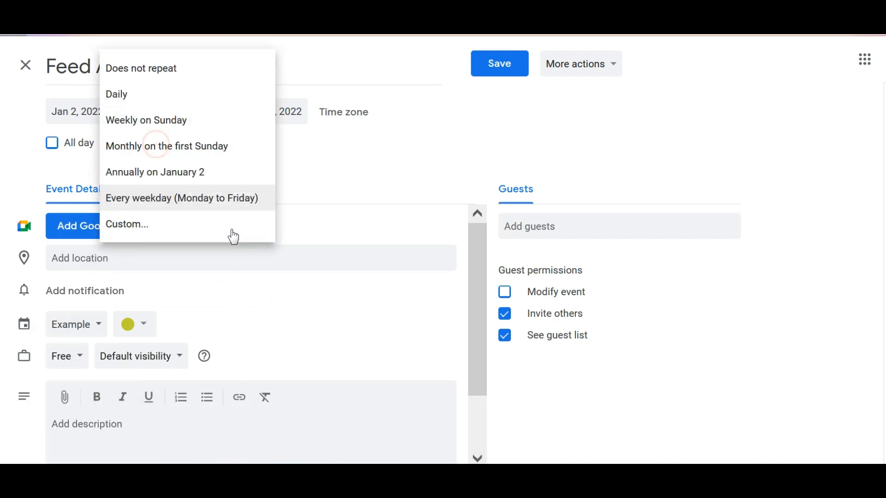
key(Down)
key(Return)
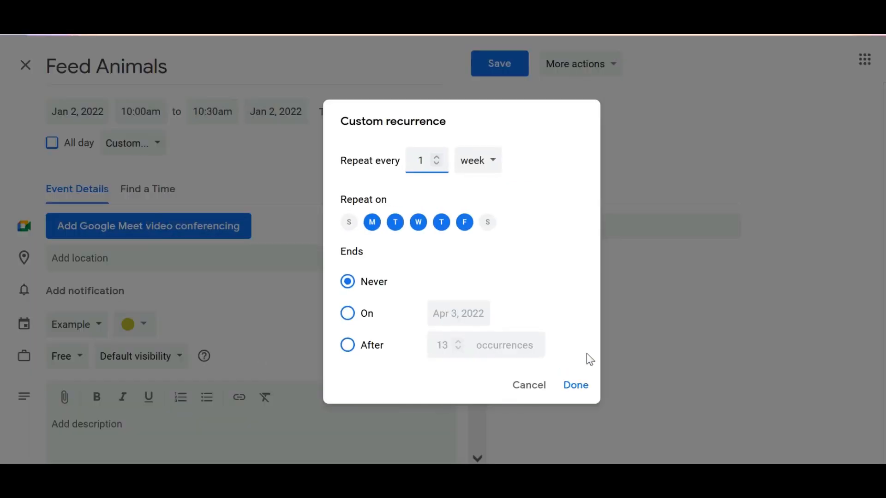
click(392, 222)
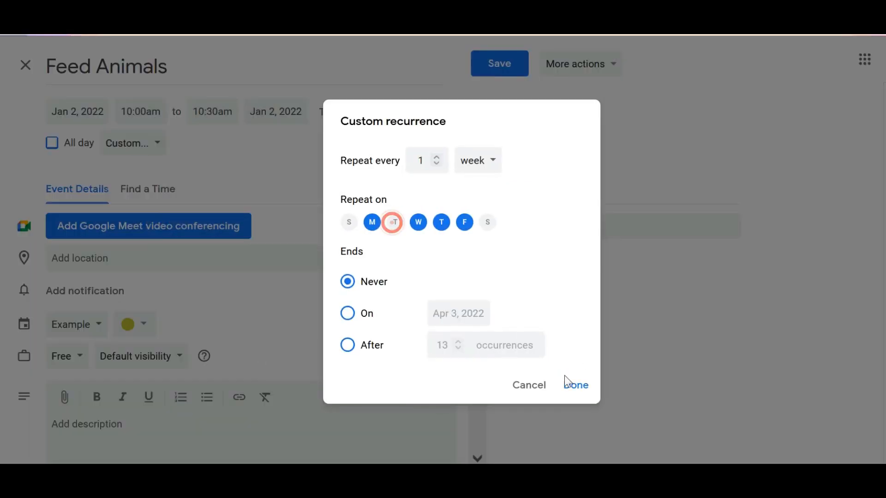
click(348, 216)
click(485, 219)
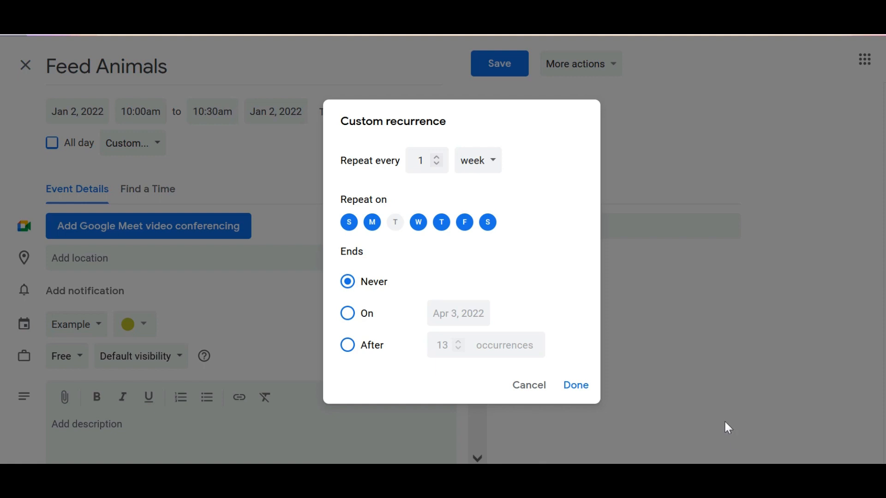
click(394, 222)
click(581, 378)
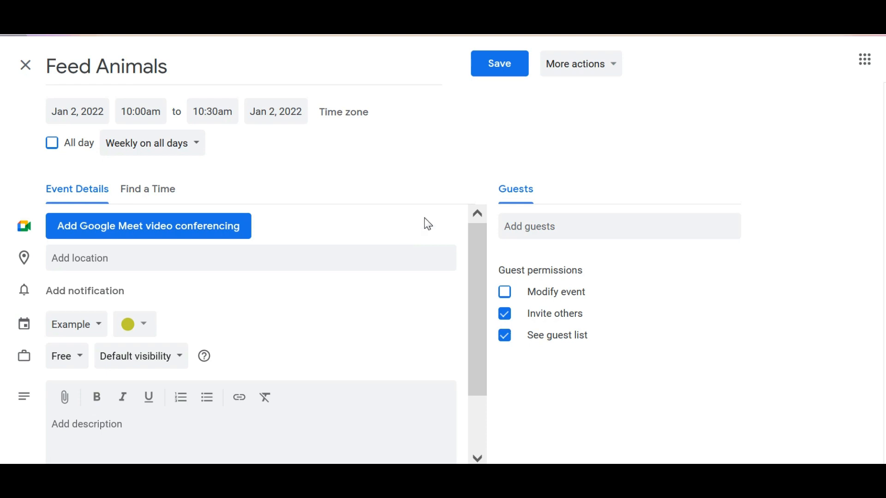
key(ctrl+s)
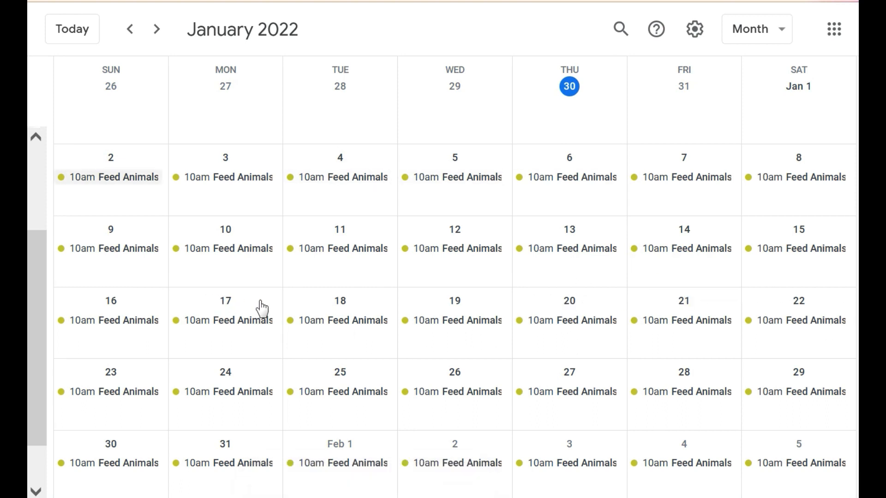
Step: Delete all occurrences of the recurring Feed Animals event
right_click(120, 177)
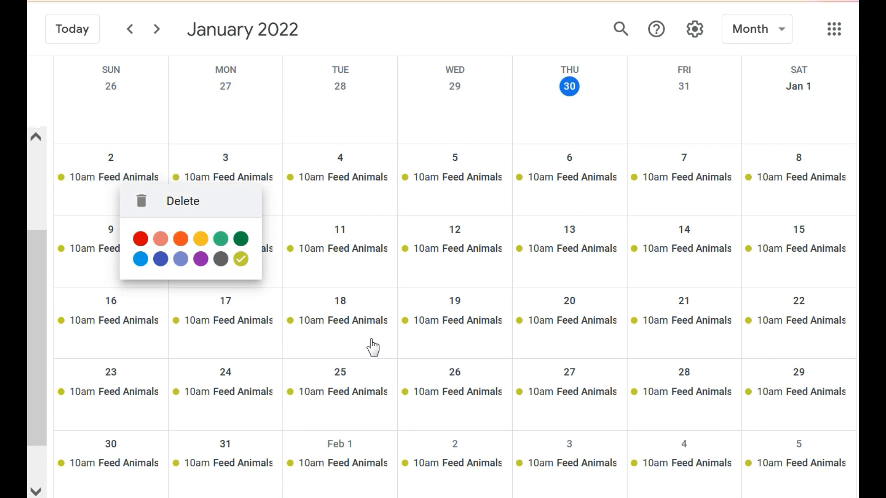
click(189, 201)
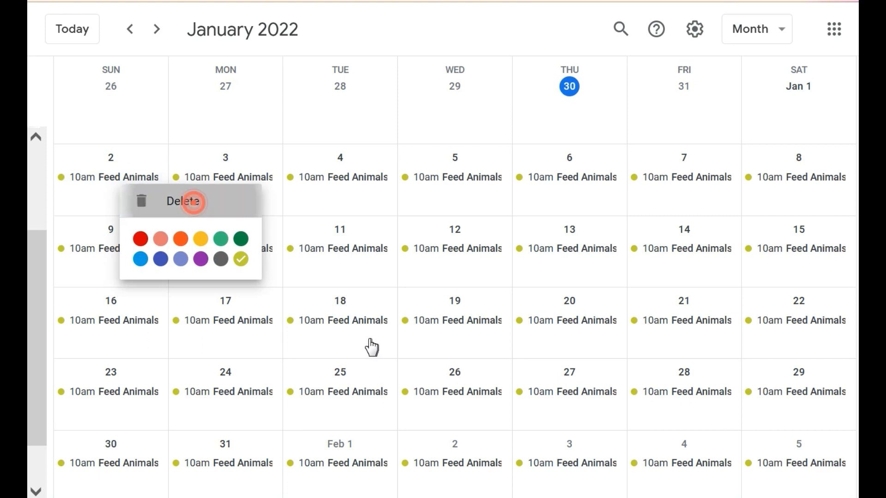
click(262, 269)
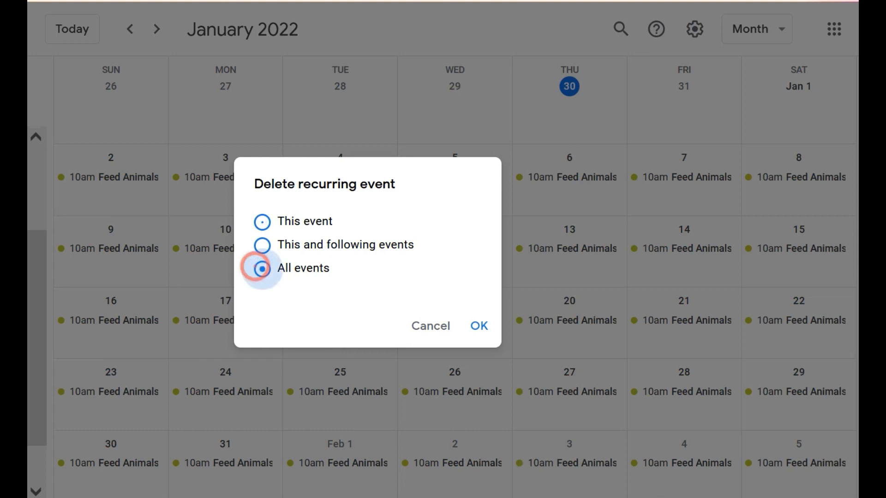
click(478, 326)
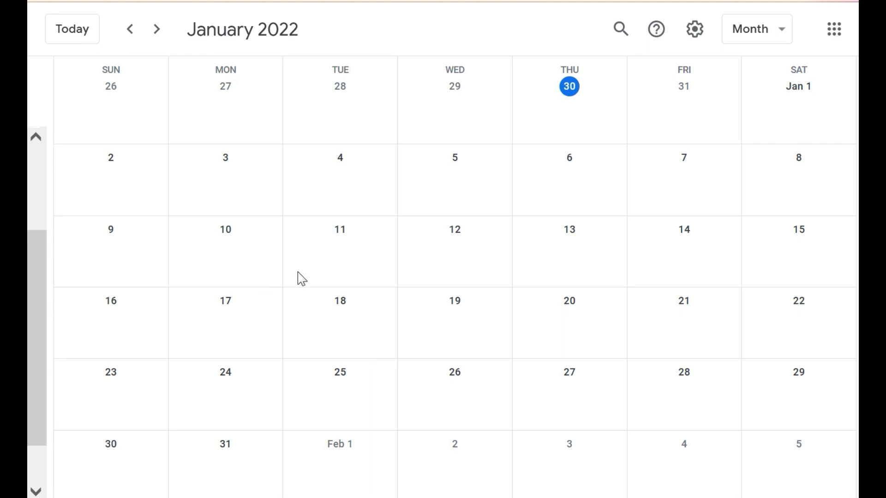
Step: Create an all-day event titled "Charge batteries" on Sunday, January 2, 2022
click(143, 159)
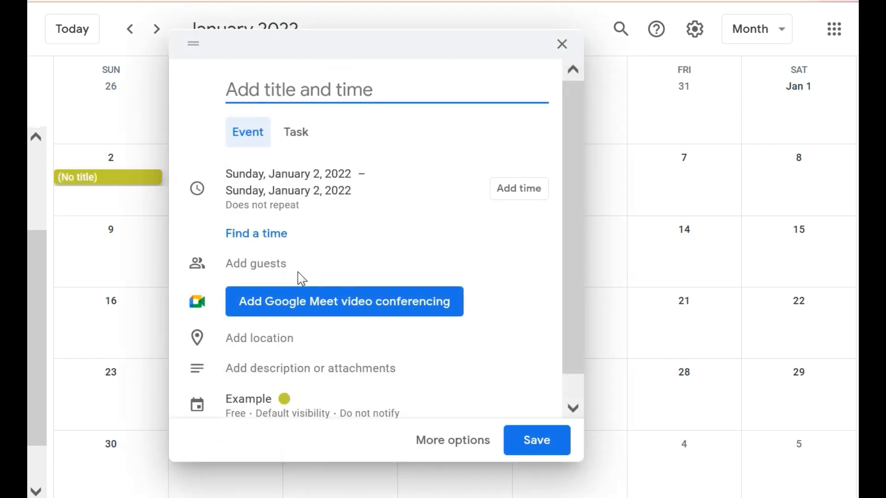
click(224, 46)
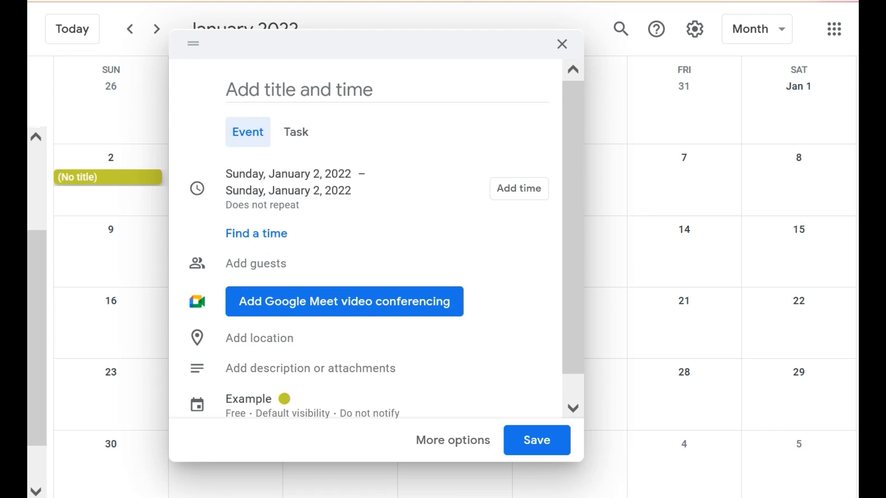
click(272, 85)
text(Charge batetteries)
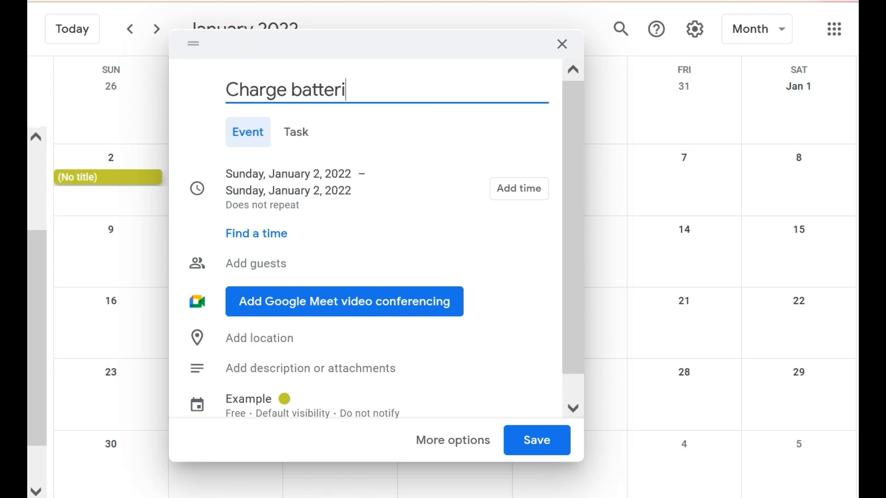
key(Return)
Step: Add another all-day event titled "Feed animals" on Sunday, January 2, 2022
click(134, 156)
text(Feed aniam)
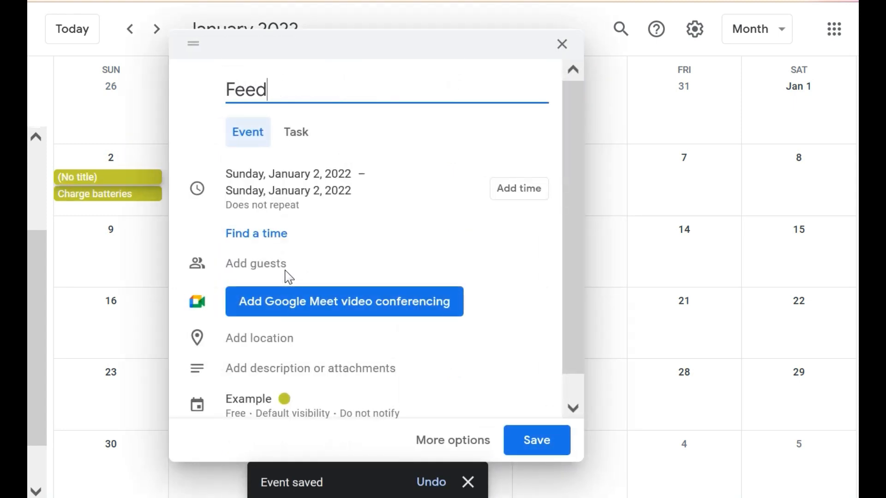
key(BackSpace)
key(BackSpace)
text(mals)
key(Return)
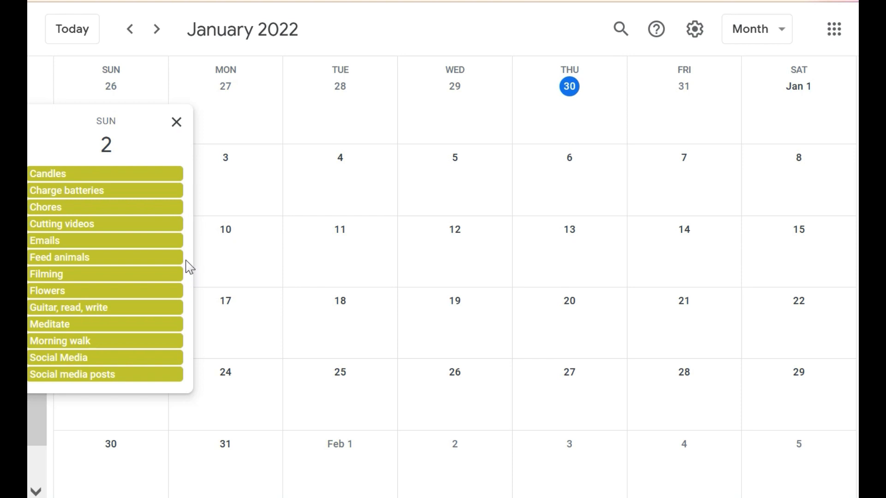
Step: Color the January 2 events Charge batteries, Feed animals, Morning walk and Social media posts Blueberry
right_click(75, 191)
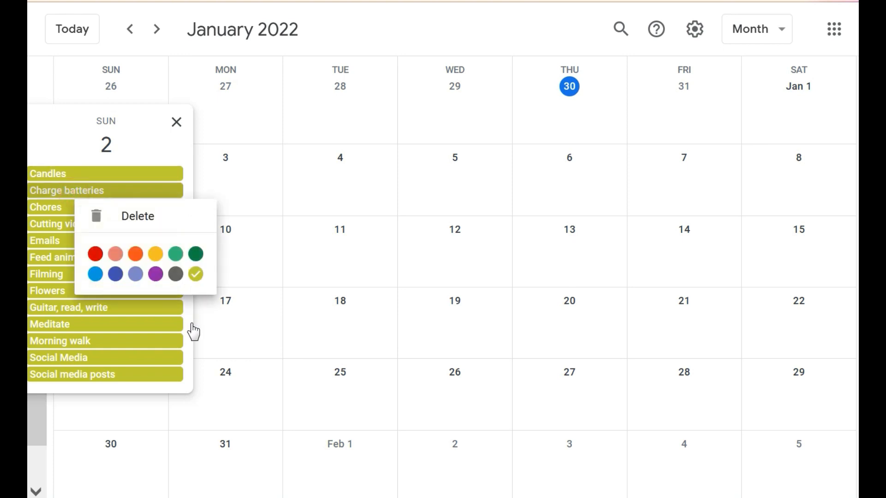
click(115, 274)
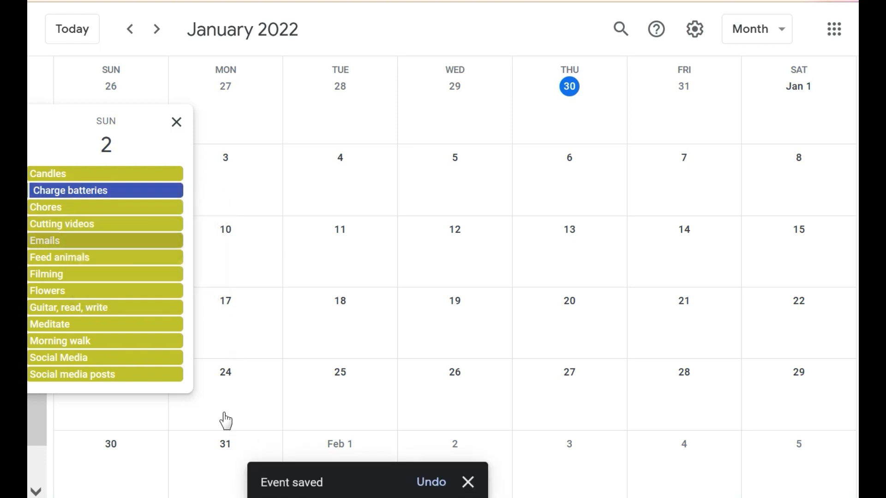
right_click(93, 254)
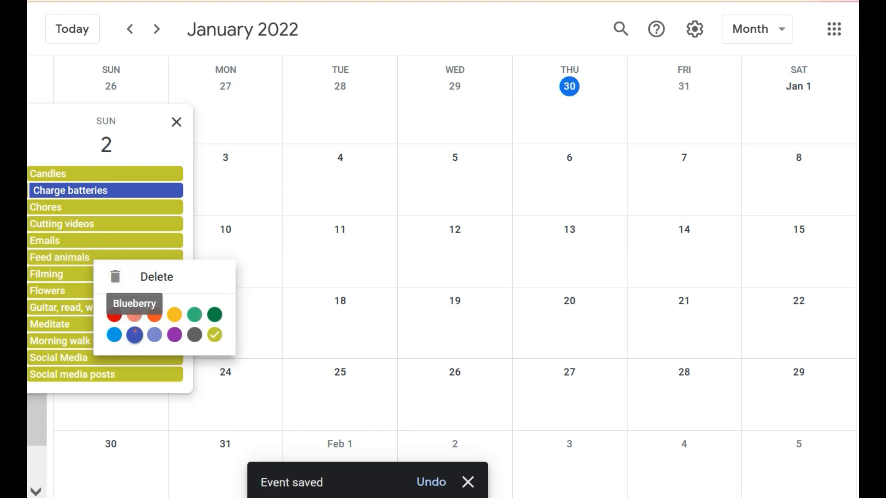
click(135, 334)
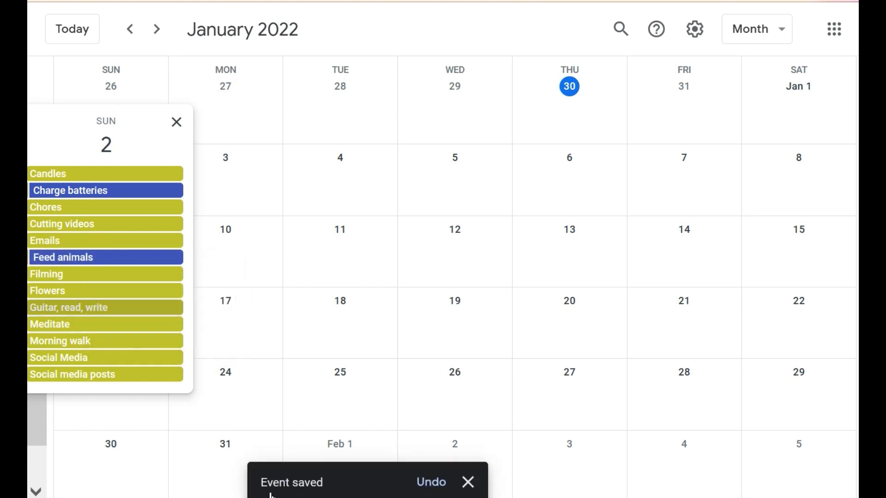
right_click(85, 342)
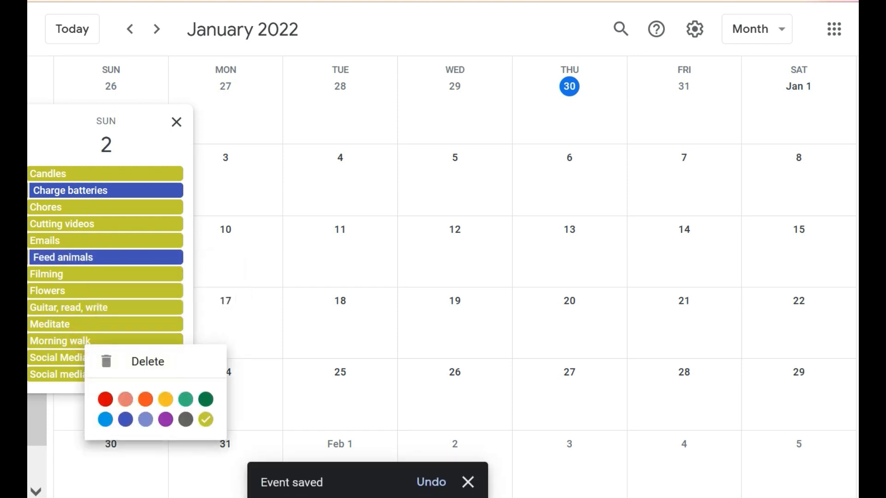
click(124, 419)
right_click(101, 359)
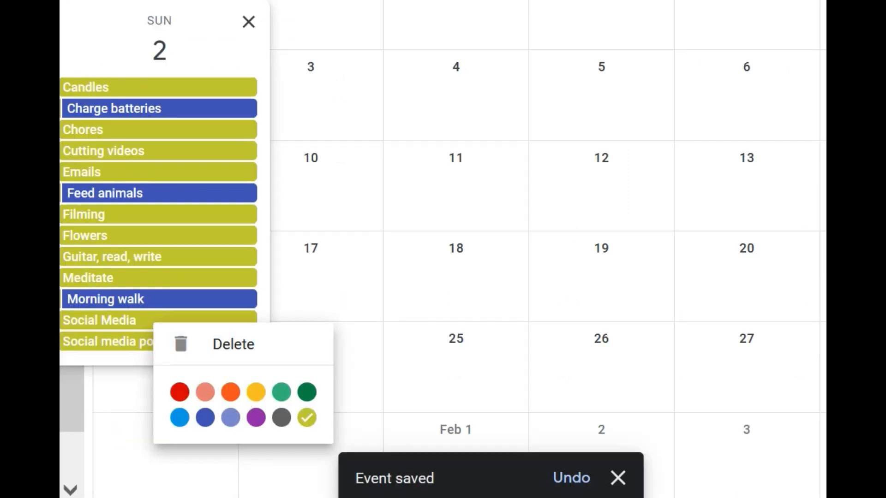
click(210, 414)
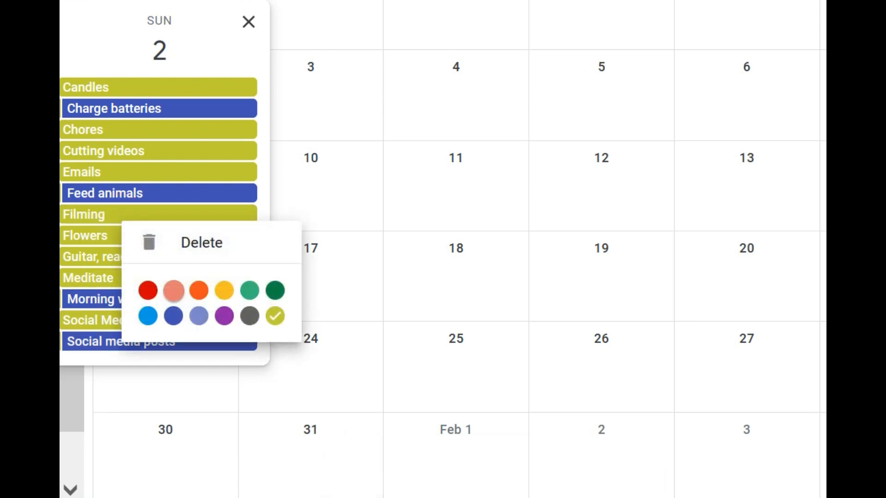
Step: Color the Filming and Flowers events on January 2 dark green
click(275, 290)
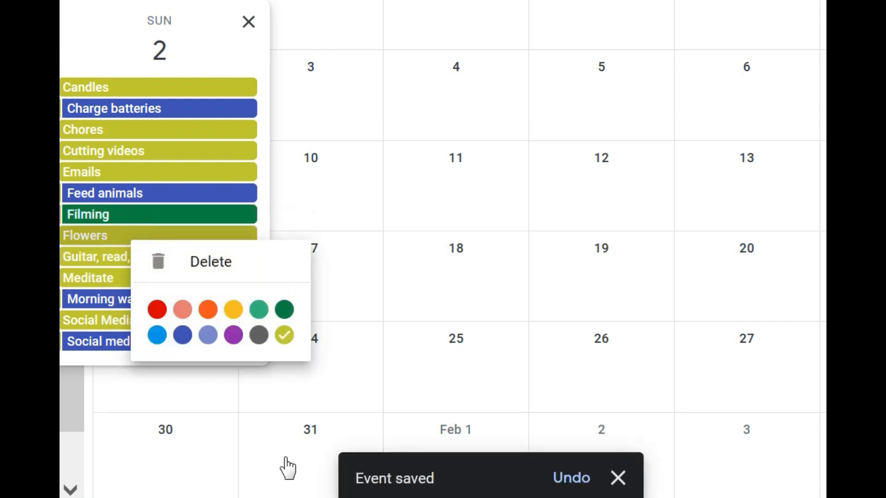
click(284, 309)
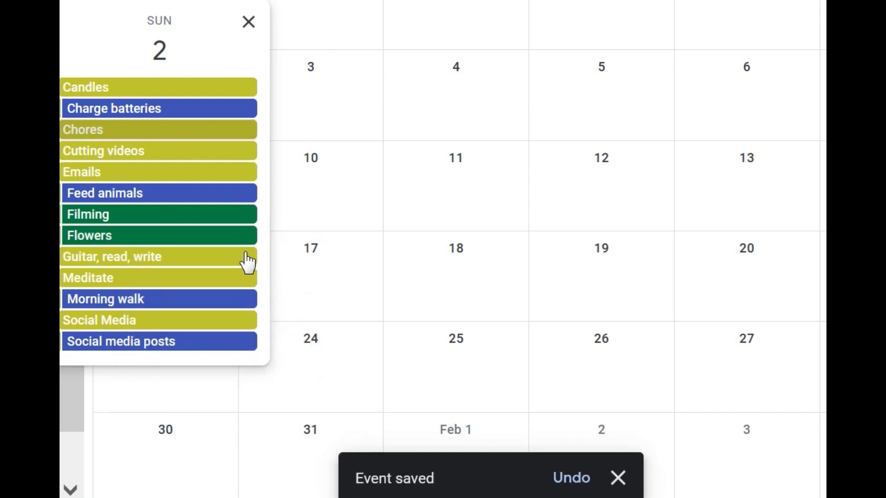
Step: Color the January 2 Candles event dark green, and the Meditate and Chores events red
right_click(99, 83)
click(254, 160)
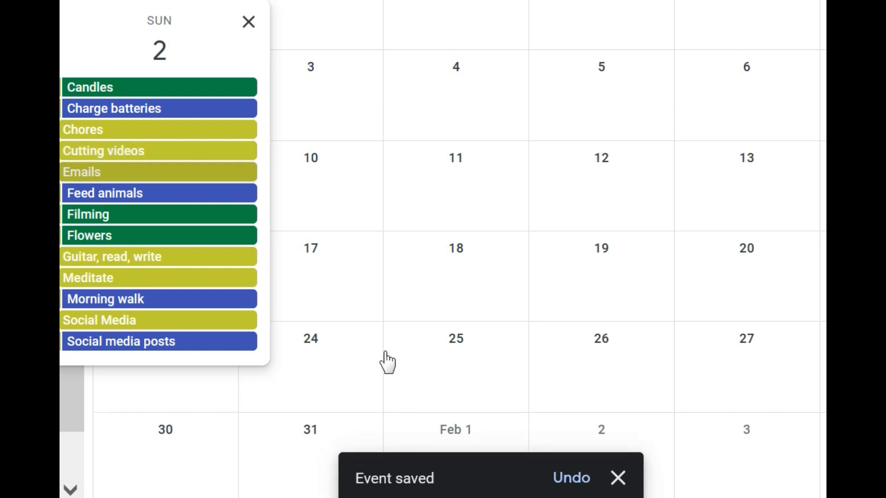
right_click(145, 276)
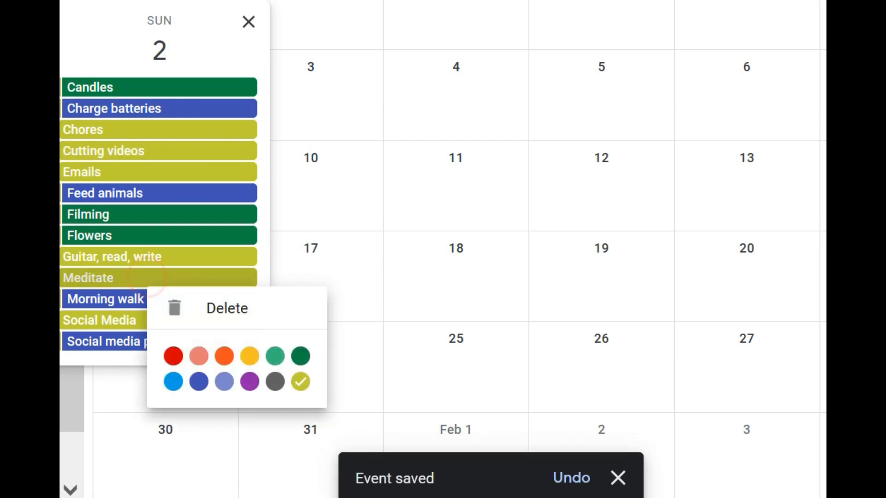
click(172, 358)
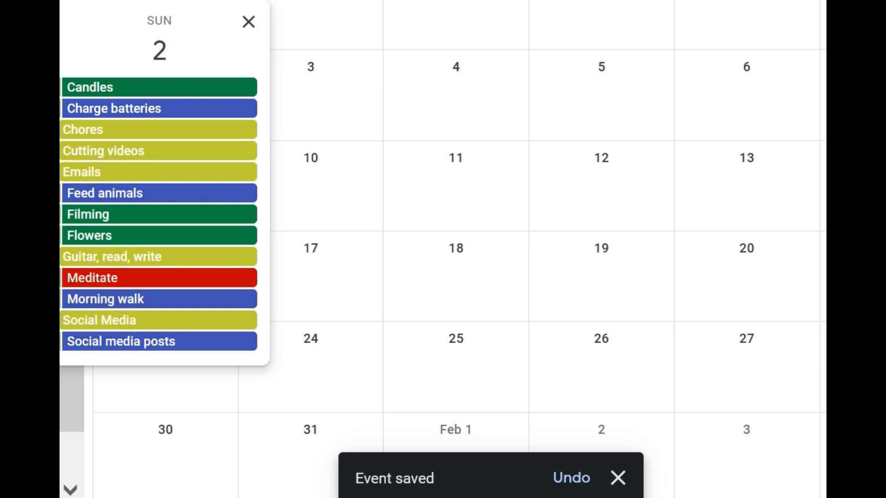
right_click(148, 131)
click(175, 202)
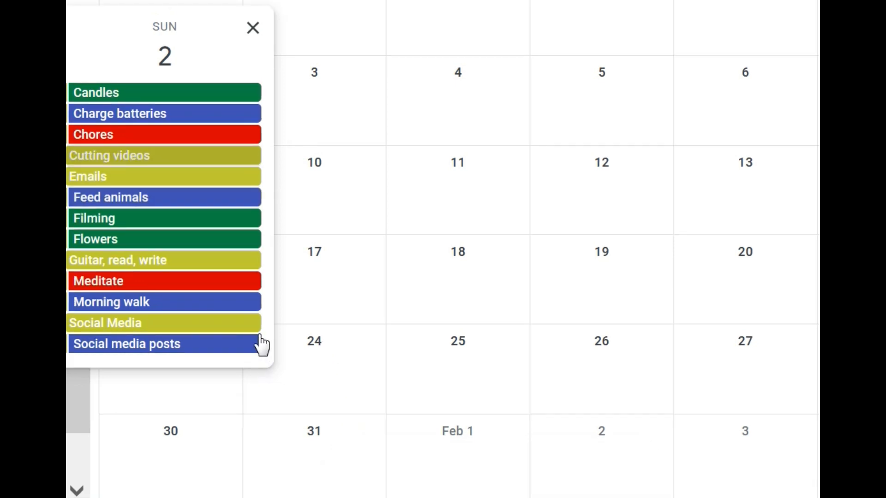
Step: Color the January 2 Cutting videos, Emails and Social Media events yellow, and the Guitar, read, write event orange
right_click(116, 154)
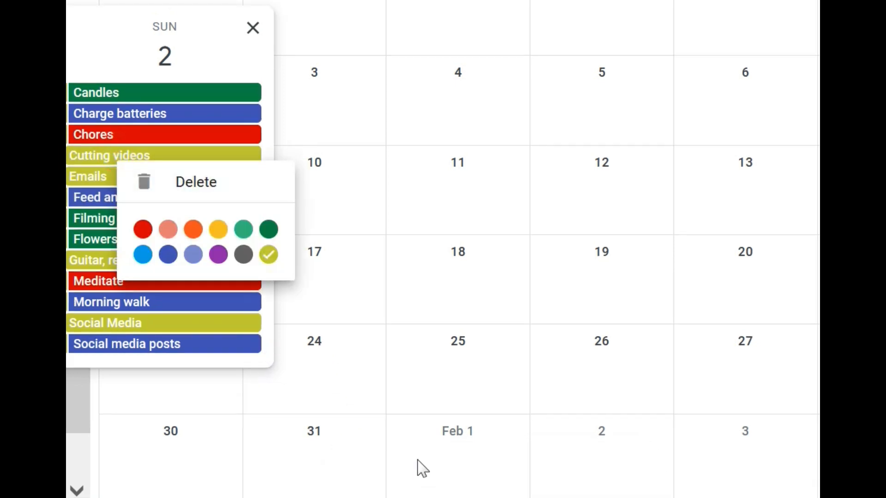
click(218, 230)
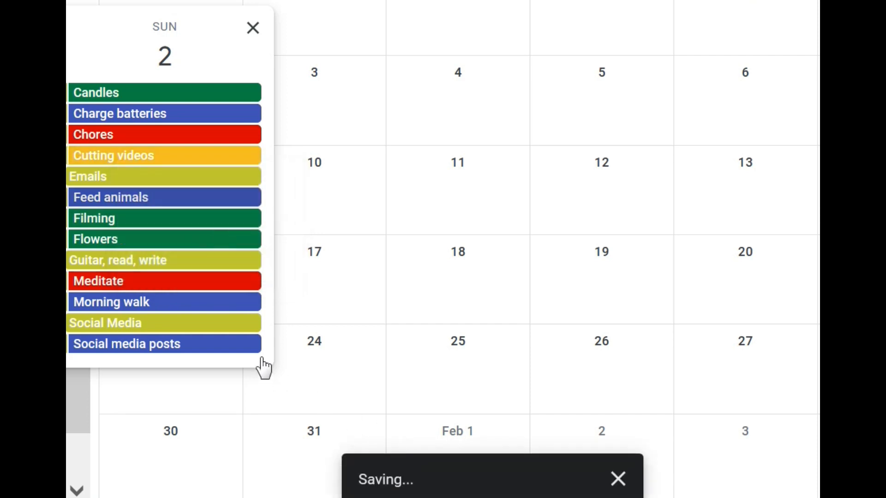
right_click(116, 176)
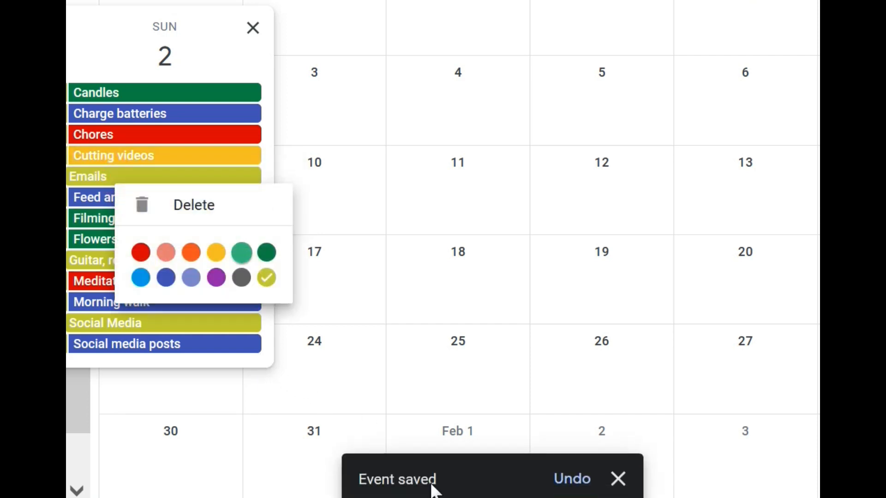
click(215, 252)
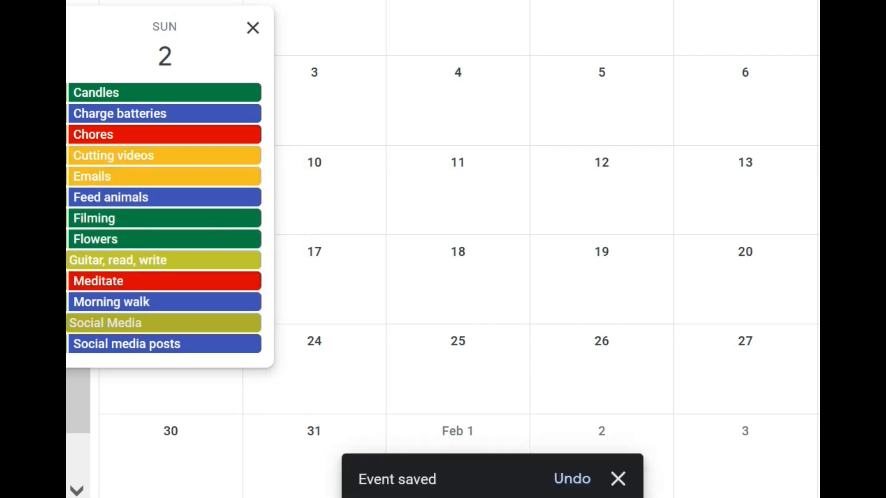
right_click(144, 323)
click(245, 394)
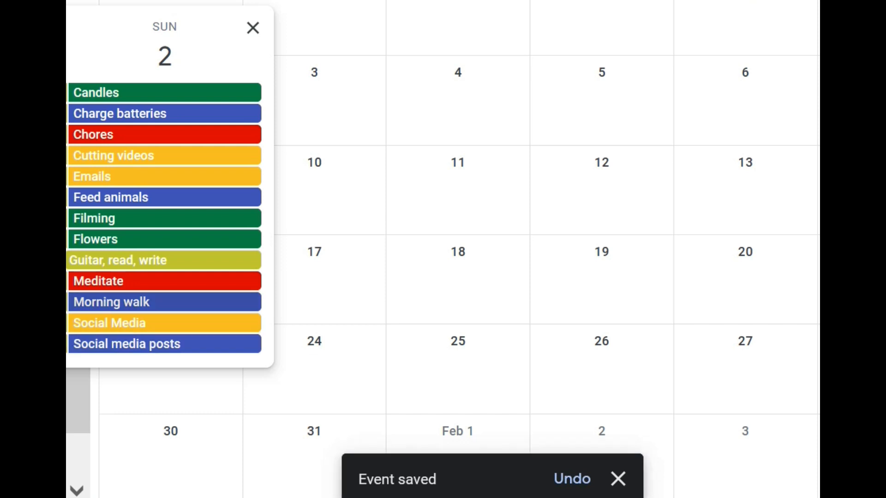
right_click(153, 261)
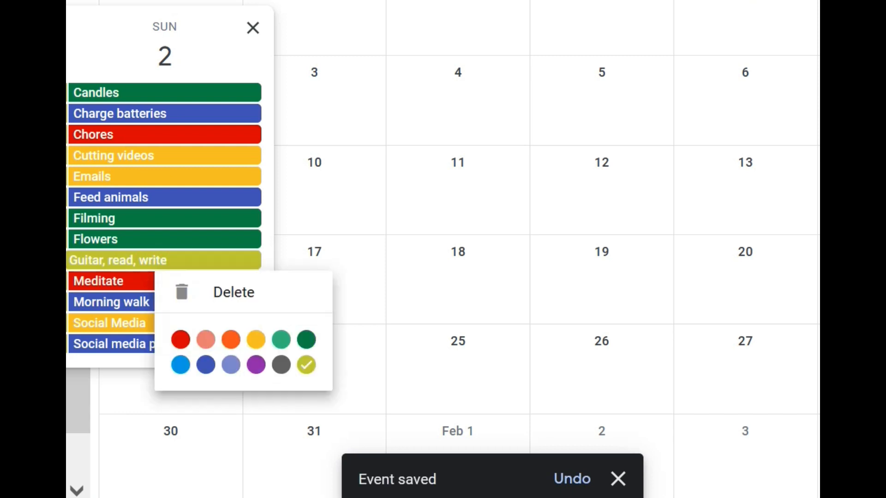
click(231, 340)
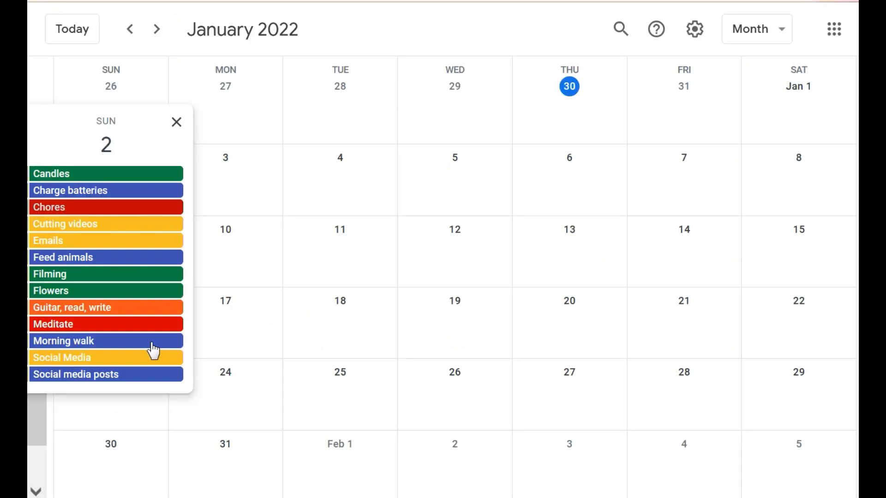
Step: Edit the January 2 Chores event and list Dishes, Laundry and Groceries on separate lines in its description
click(52, 207)
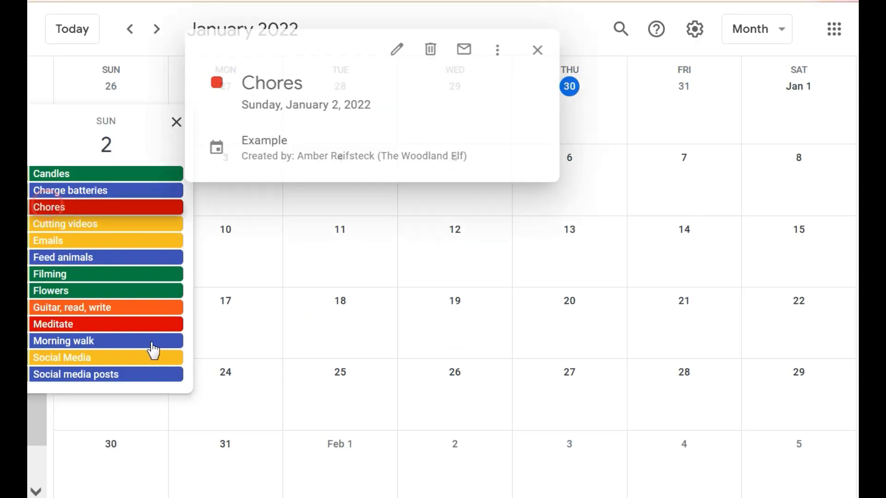
click(402, 49)
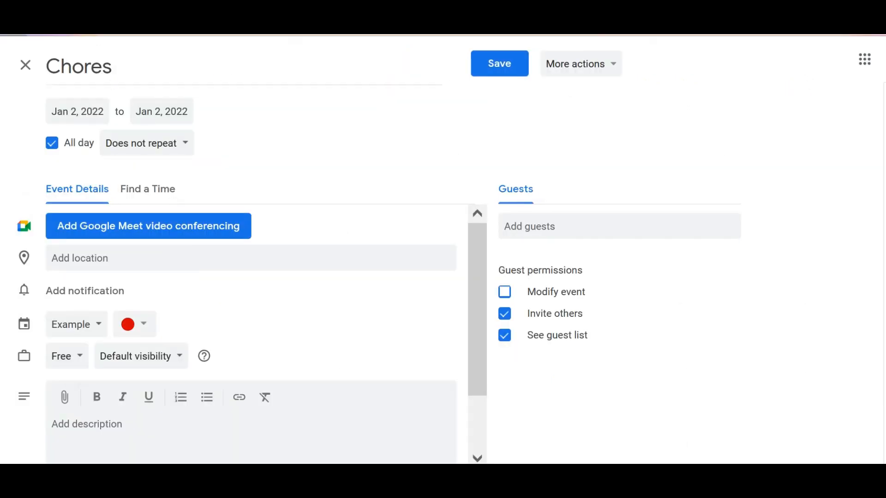
click(116, 433)
text(Dishes)
key(Return)
text(Laundry)
key(Return)
text(Grov)
key(BackSpace)
text(ceries )
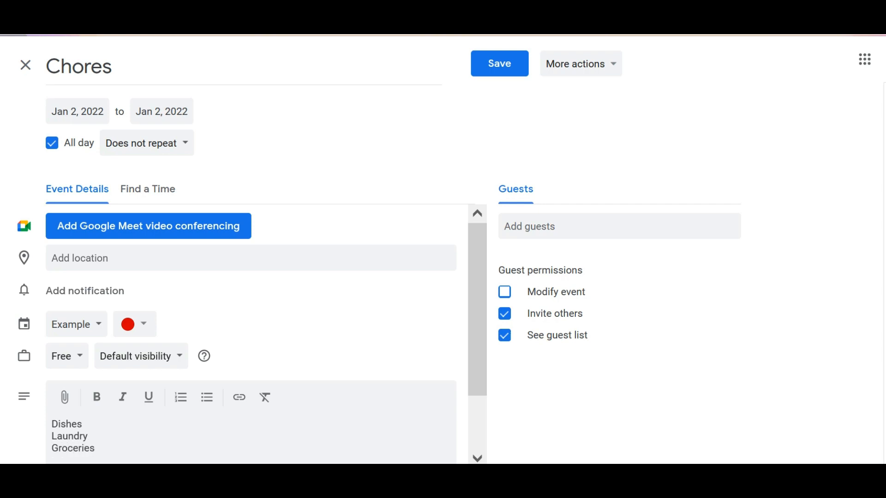
Step: Add Housecleaning, Firewood and Lawn mowing to the Chores description, save the event and check its saved details
text(Housecleaning)
key(Return)
text(Firewood)
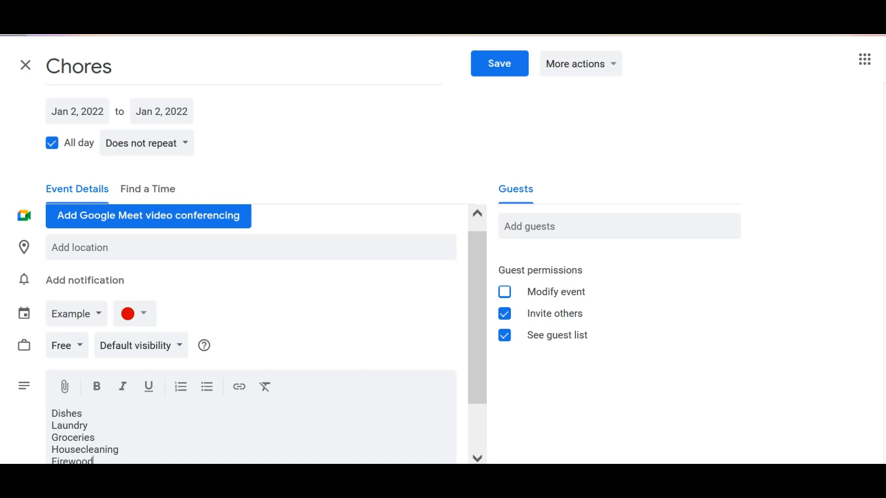
key(Return)
text(Lawn mo)
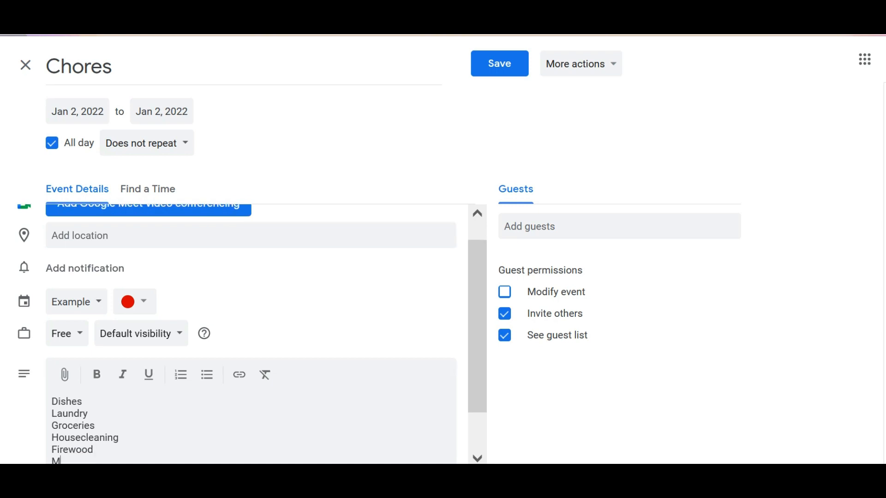
text(wing)
click(491, 60)
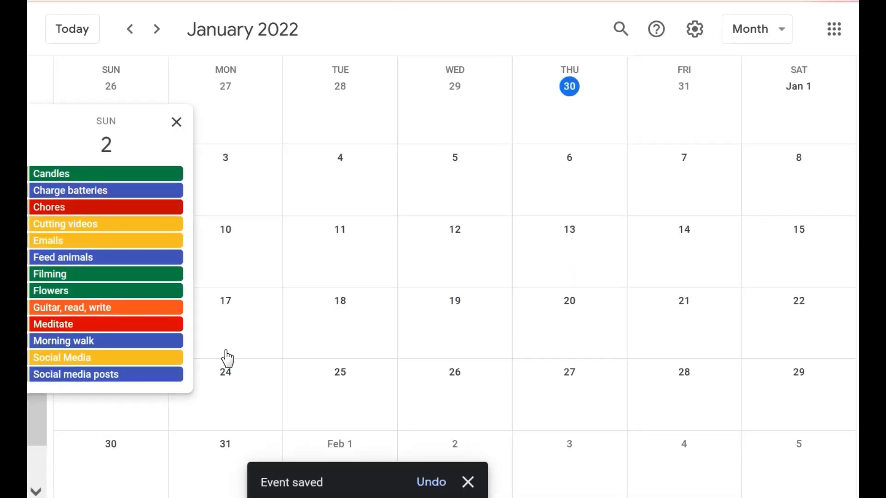
click(97, 208)
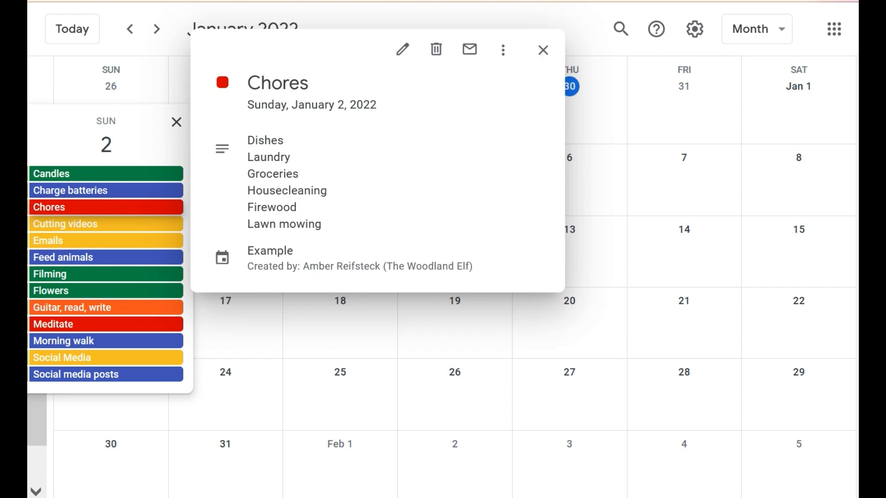
click(212, 327)
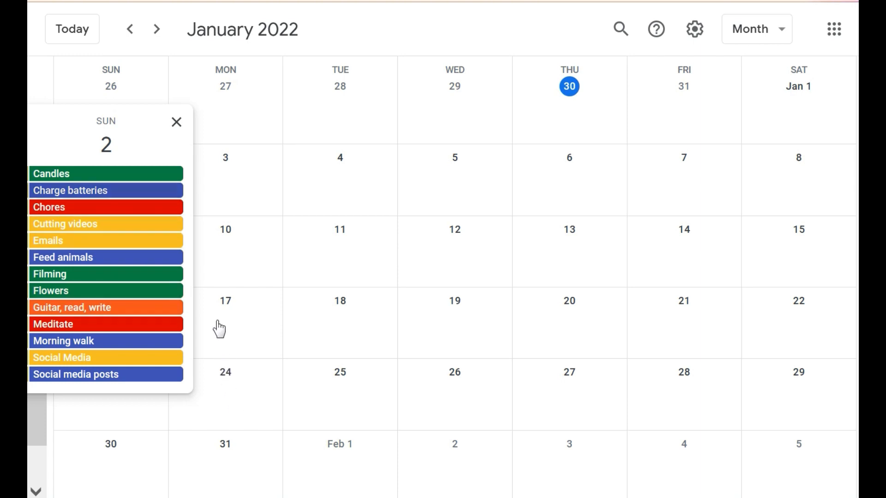
Step: Change the January 2 Charge batteries event from all-day to 10:00am–10:30am, repeating daily, and save it
click(91, 191)
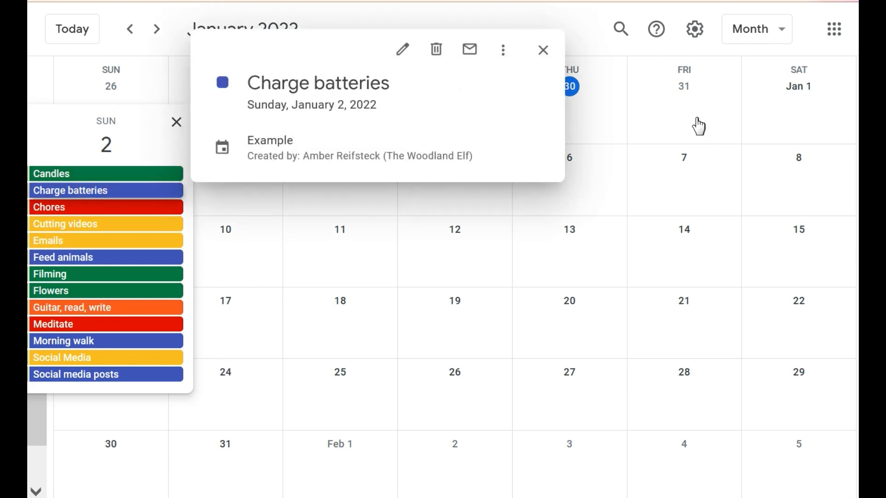
click(402, 49)
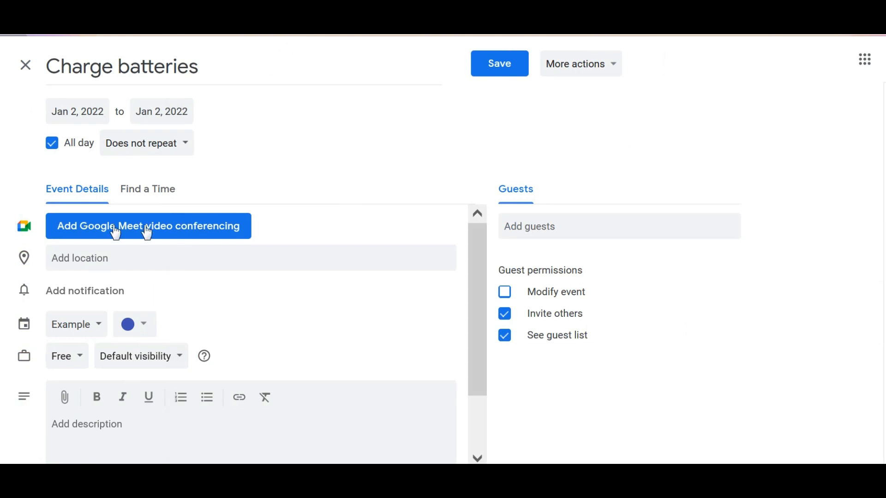
click(52, 143)
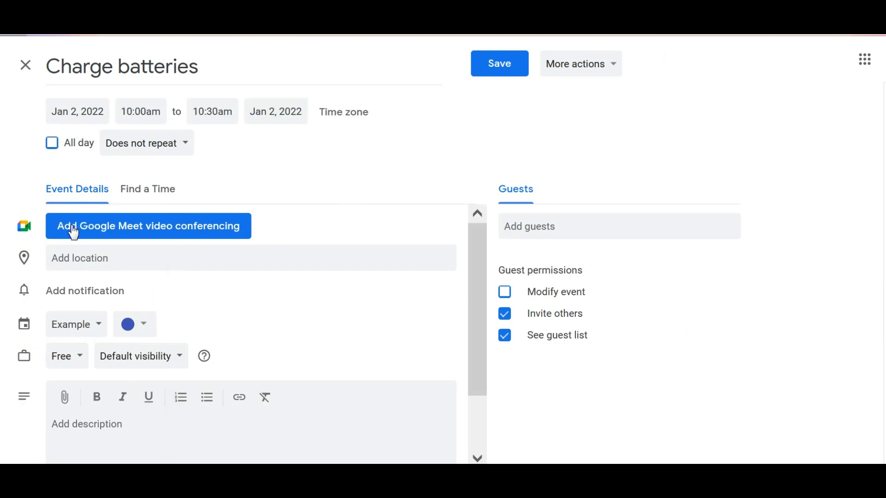
click(159, 142)
click(146, 171)
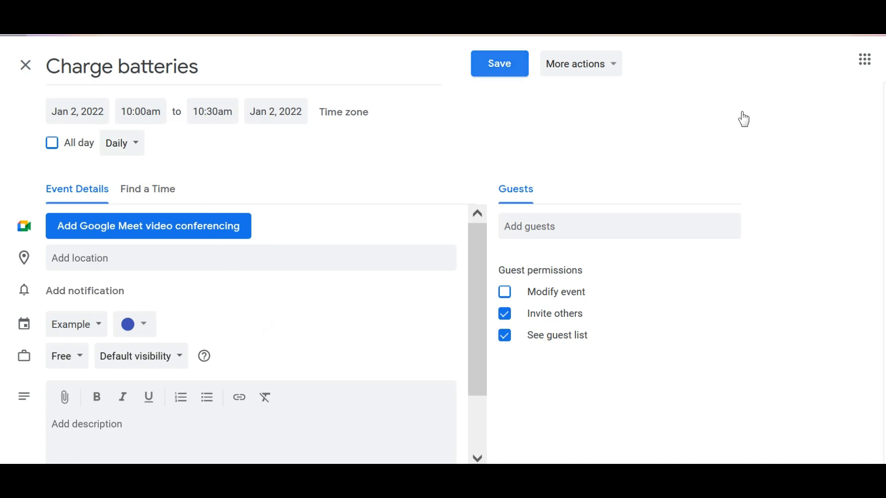
click(498, 64)
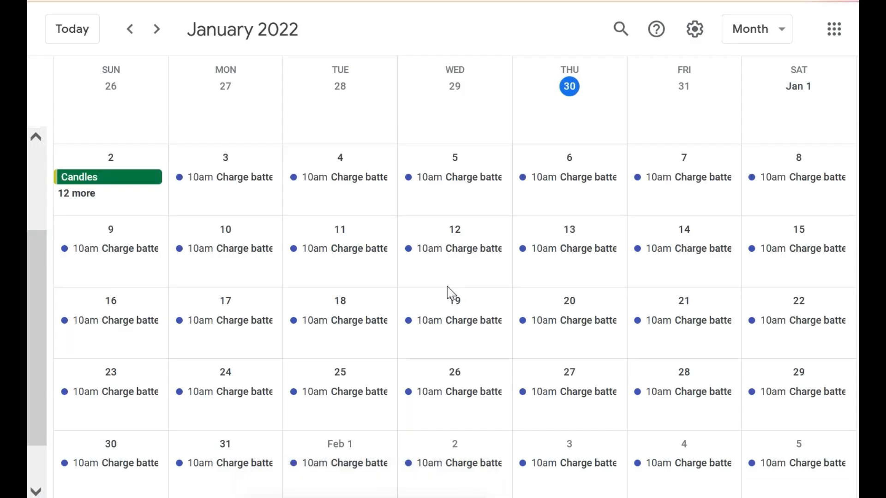
Step: Change the January 2 Feed animals event from all-day to a daily repeating event starting at 11:00am, and save it
click(84, 194)
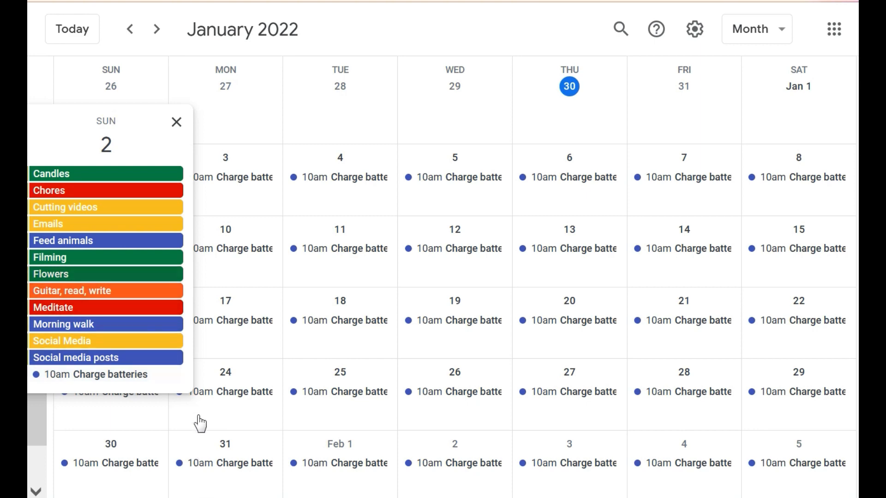
click(76, 240)
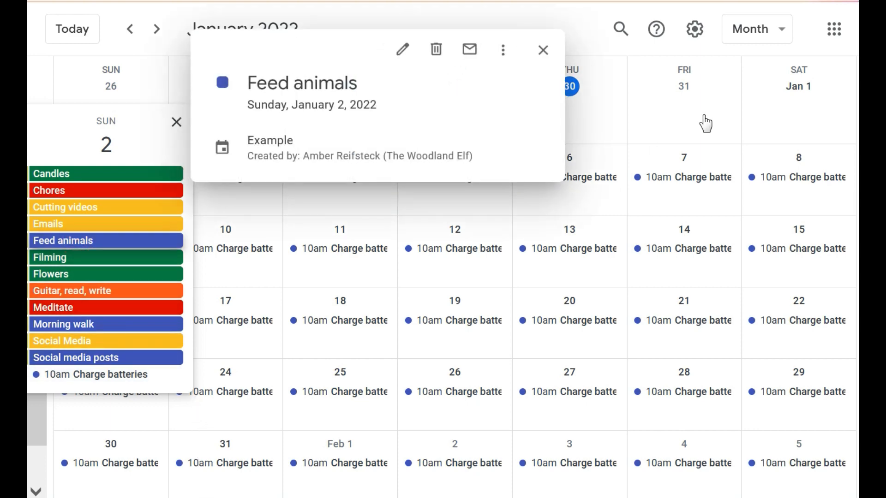
click(403, 49)
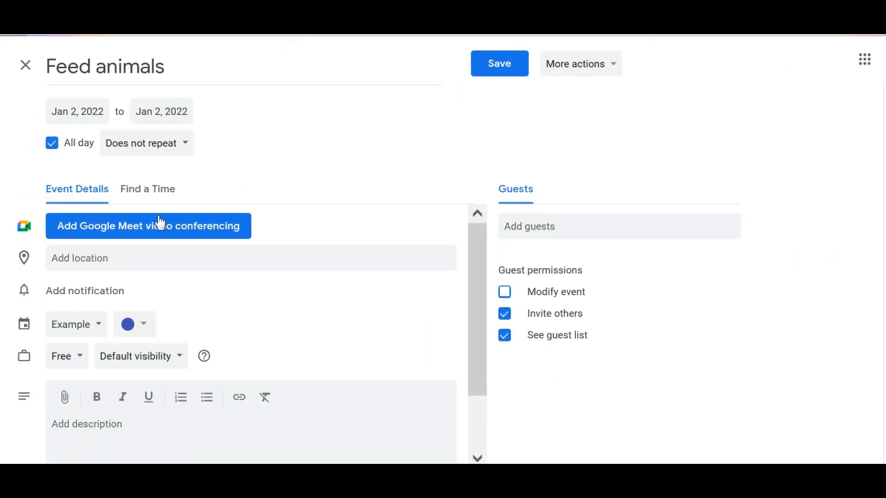
click(52, 142)
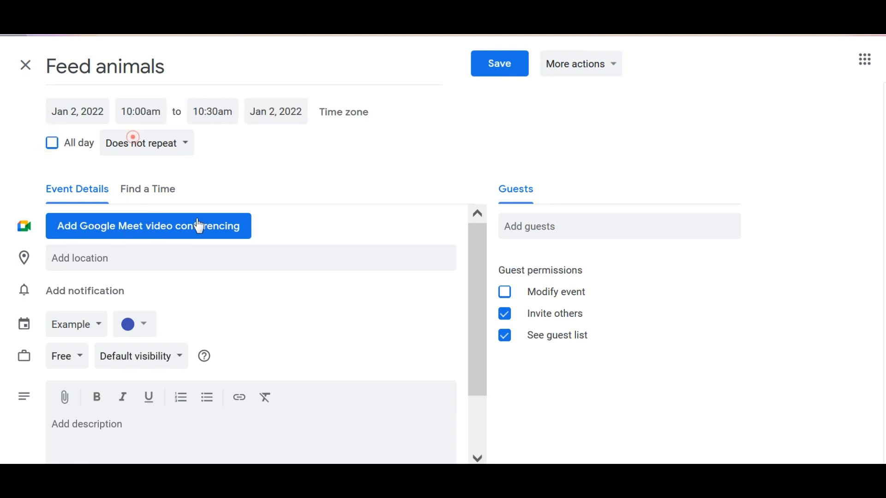
click(147, 143)
click(144, 164)
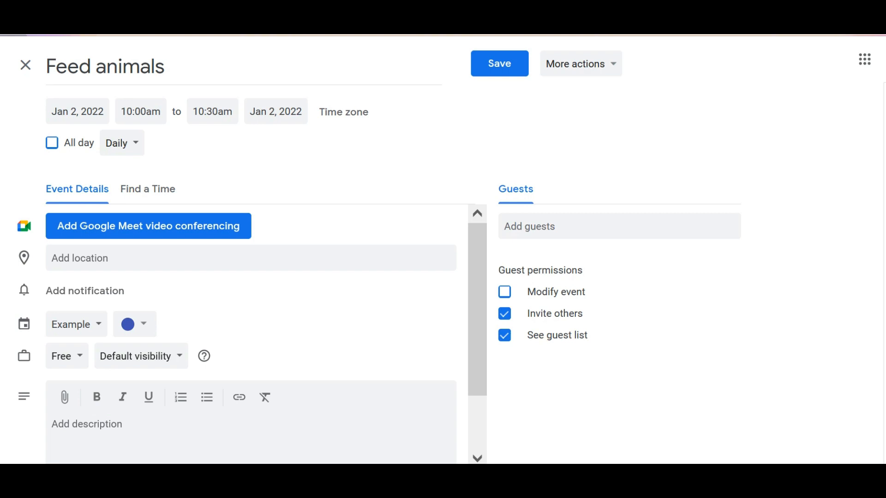
click(137, 112)
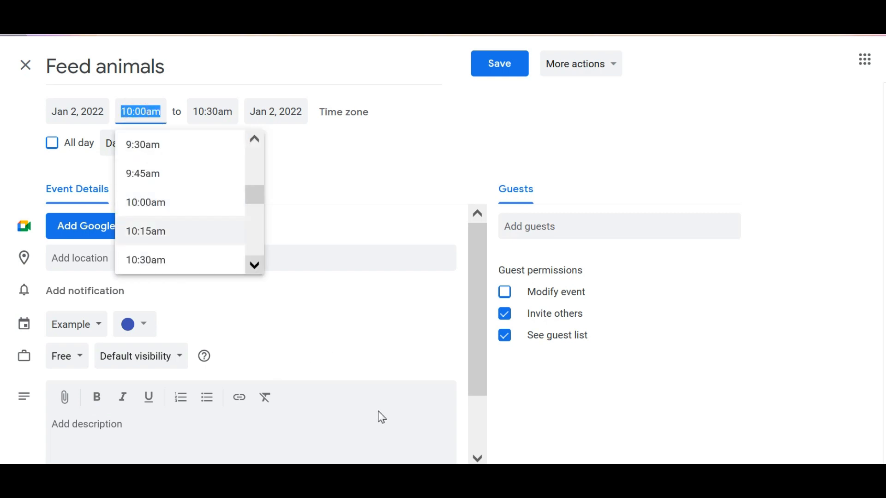
click(252, 265)
click(253, 265)
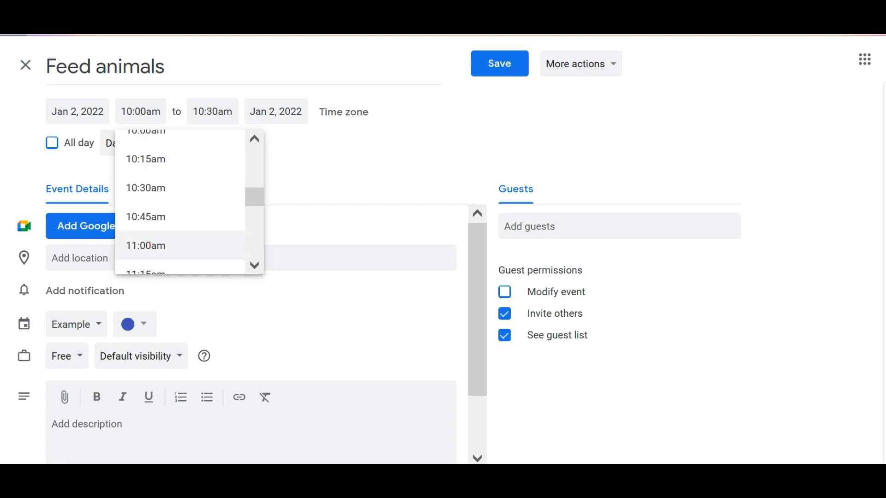
click(148, 247)
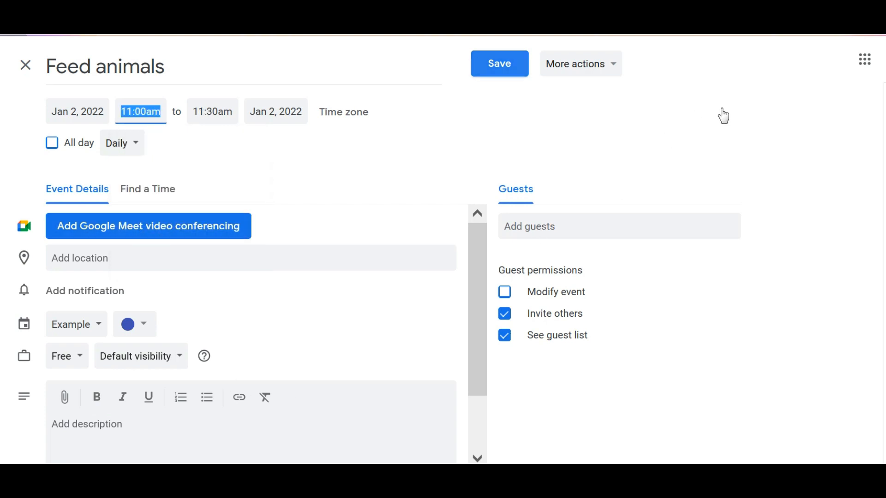
key(ctrl+s)
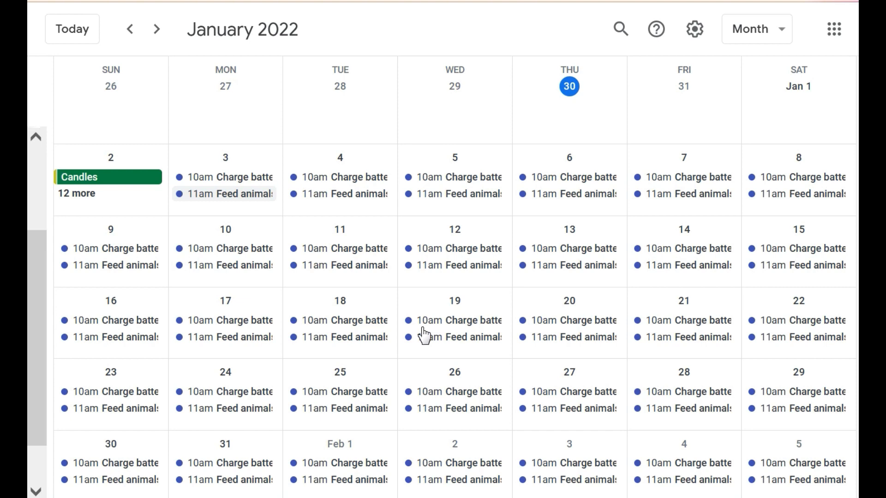
Step: Review the full list of events scheduled on January 2 and close it
click(74, 194)
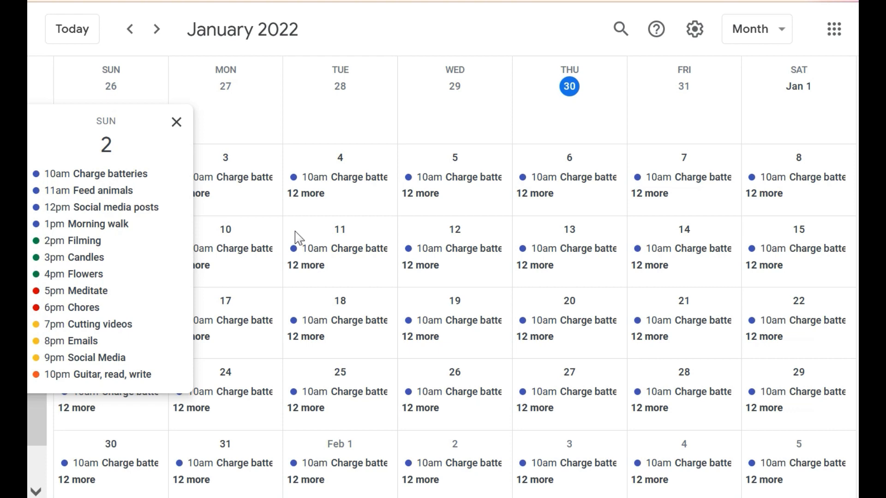
click(643, 79)
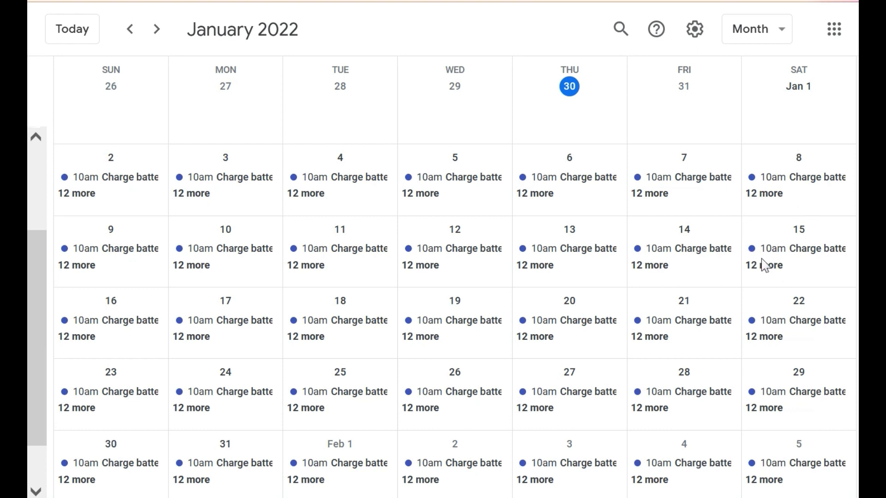
Step: Close the January 5 event list and create a Post video event at 6:15pm on January 5
key(Return)
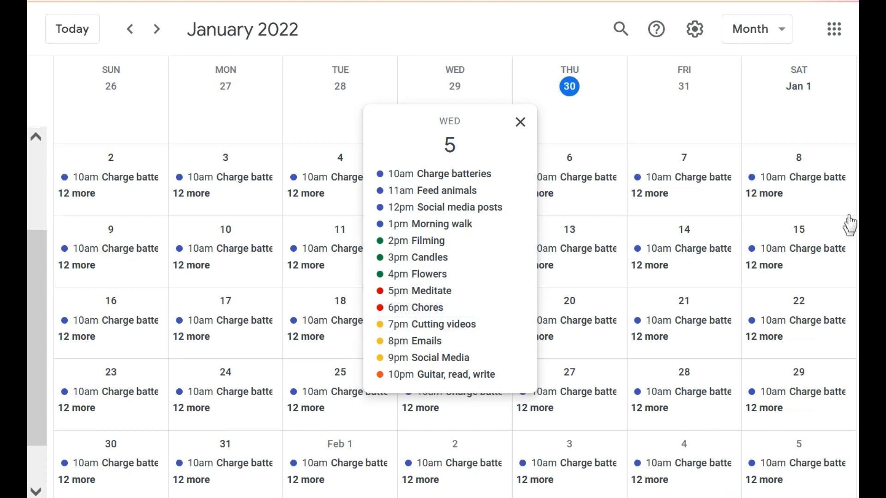
click(520, 121)
click(473, 156)
text(video)
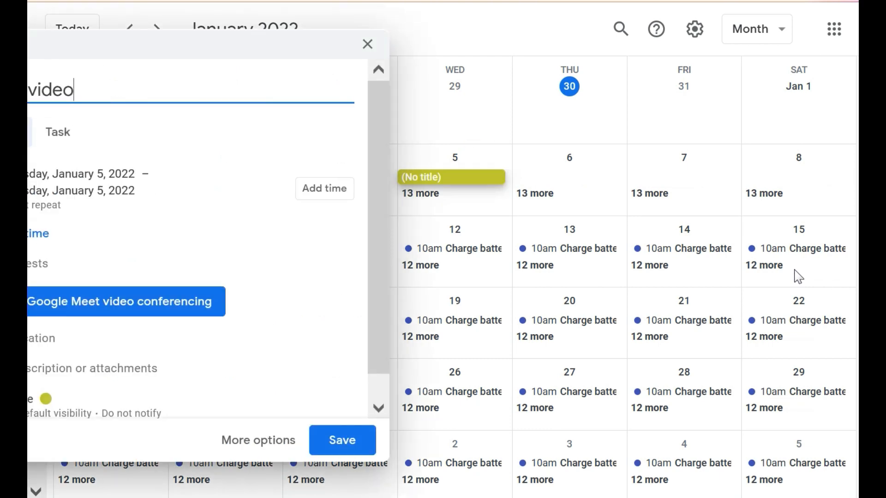
text( 6:15pm)
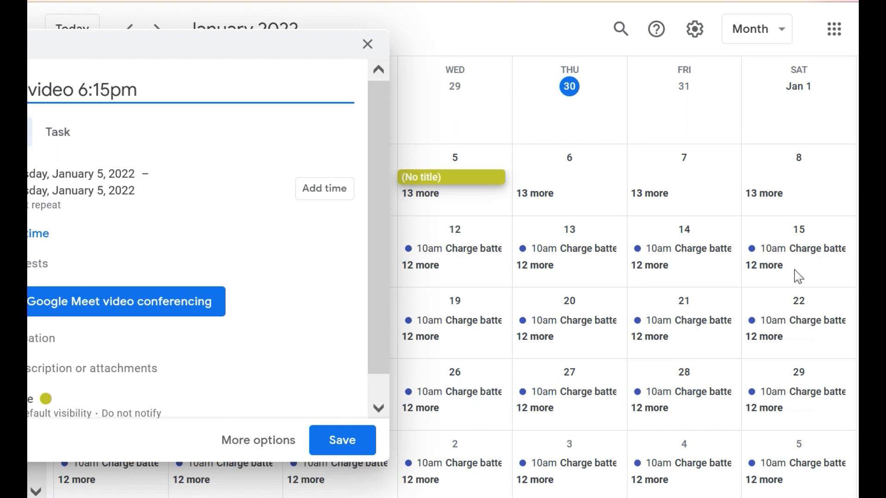
key(Return)
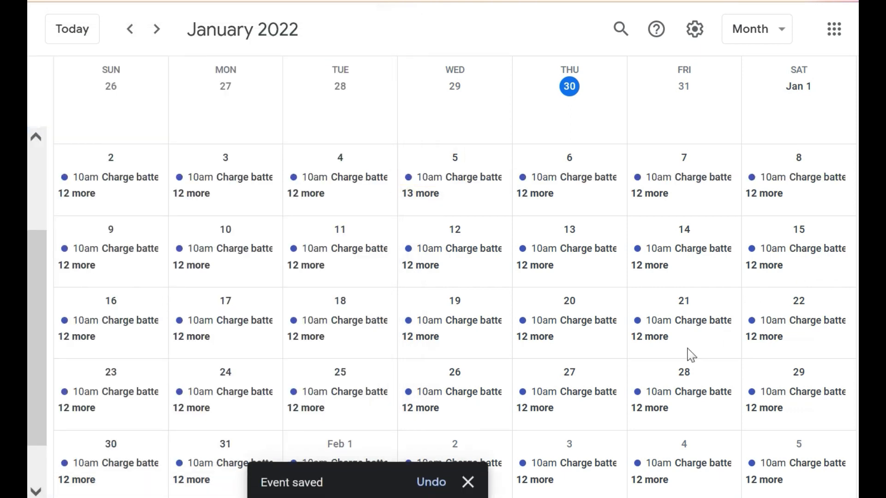
Step: Change the color of the January 5 Post video event to yellow
click(410, 194)
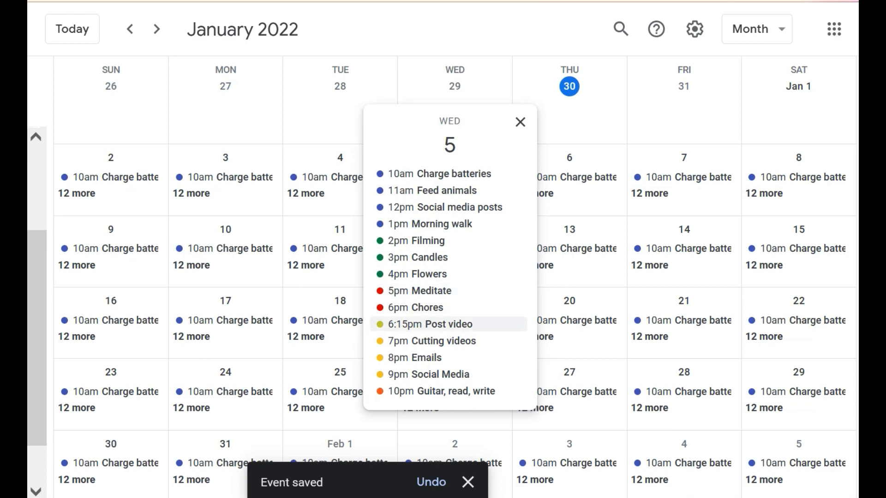
right_click(381, 328)
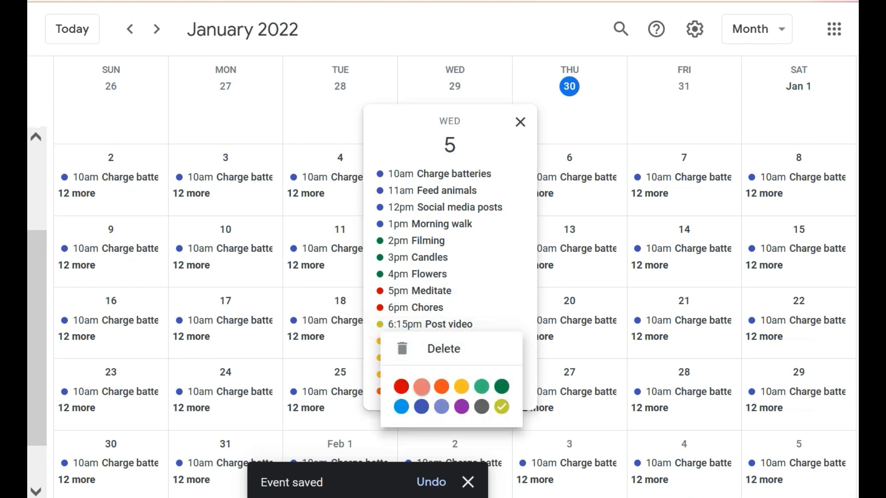
click(461, 387)
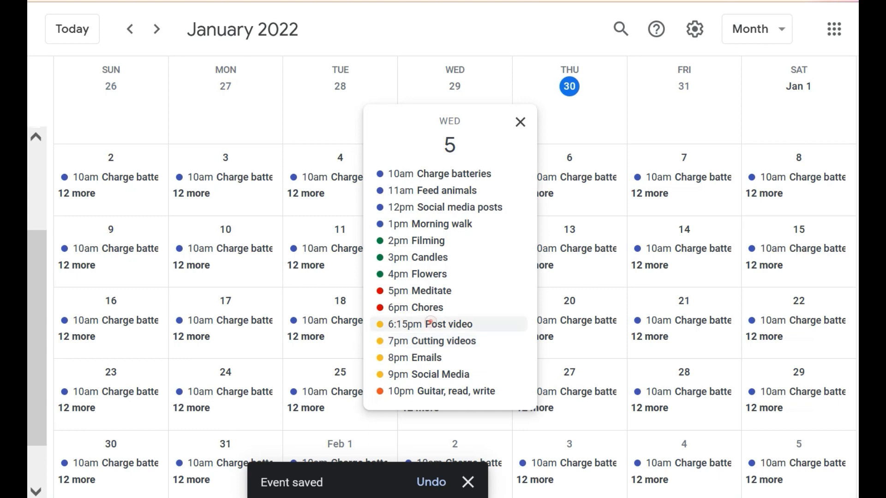
Step: Make the Post video event repeat weekly on Wednesday, save it, and check the January 5 event list
click(438, 323)
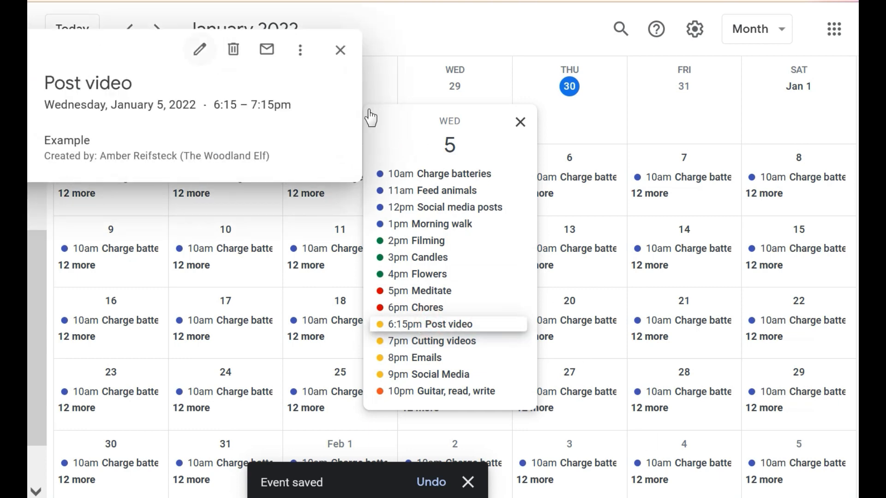
click(199, 49)
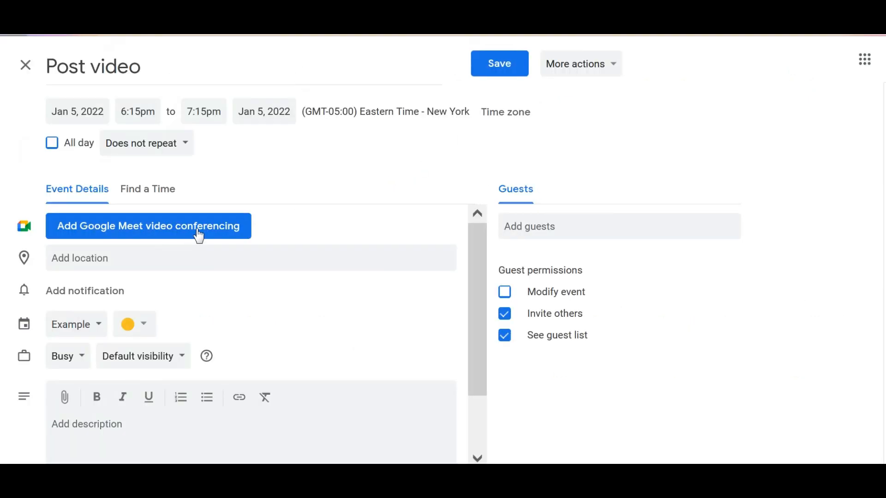
click(133, 143)
click(144, 195)
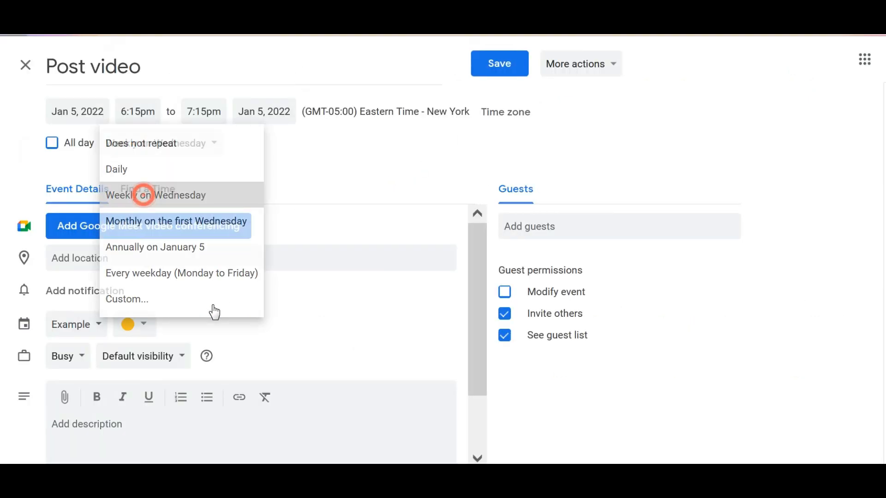
key(ctrl+s)
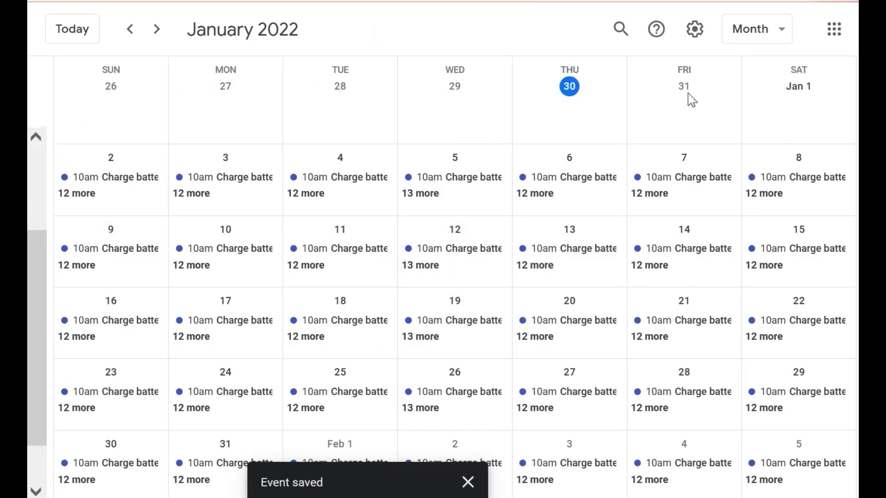
click(422, 193)
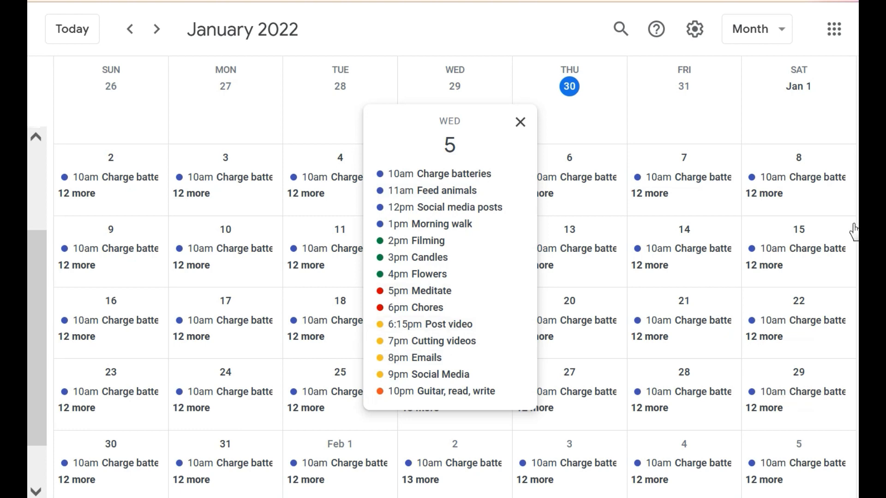
click(520, 121)
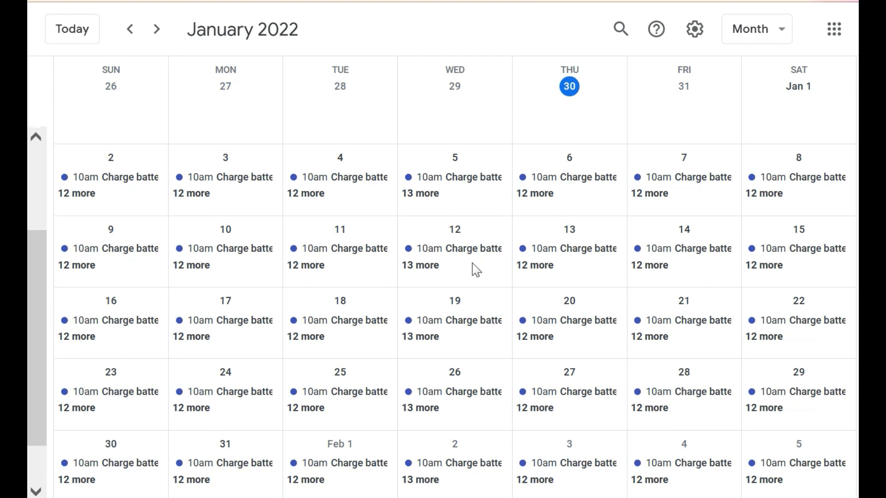
Step: Create an all-day event titled "Edit some photo" on January 3
click(259, 152)
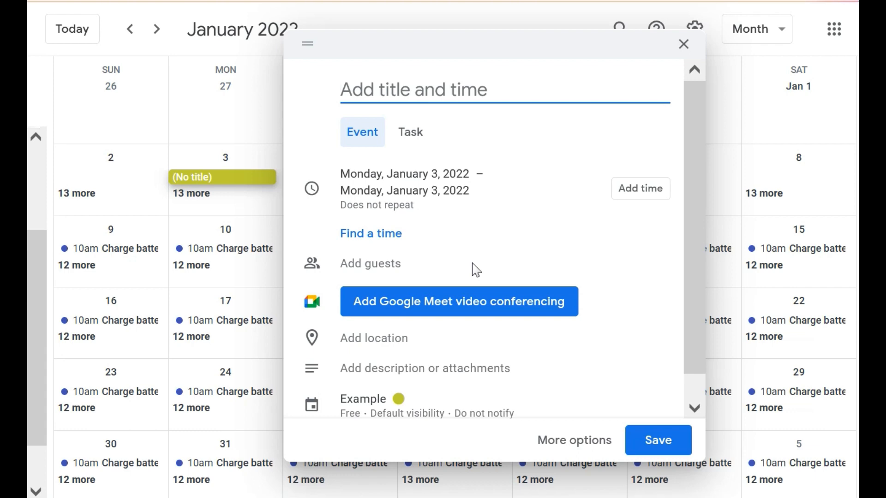
text(Edit so)
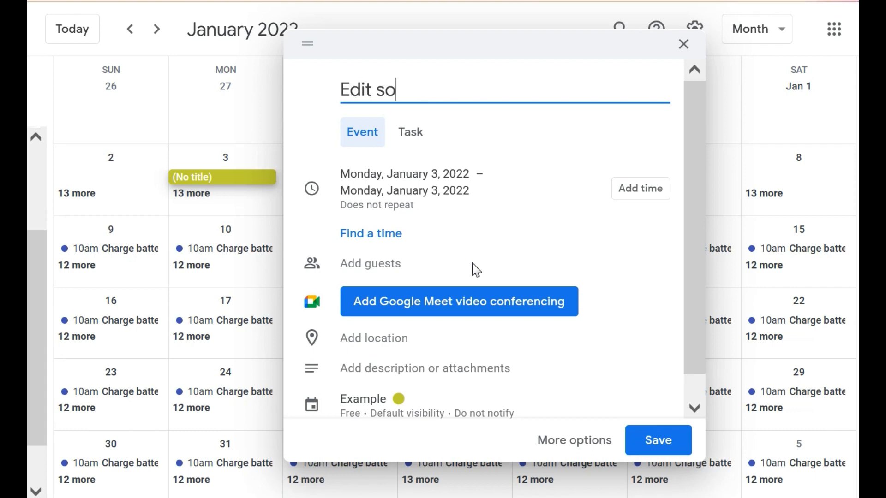
text(me photo)
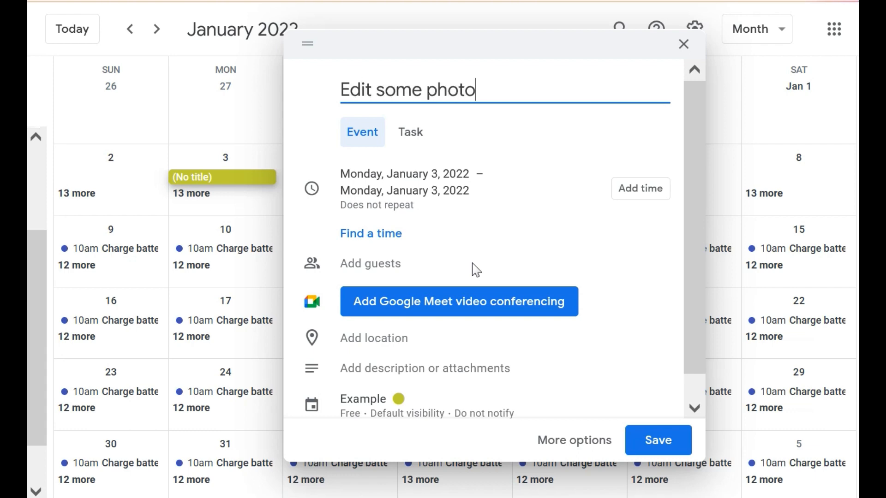
key(Return)
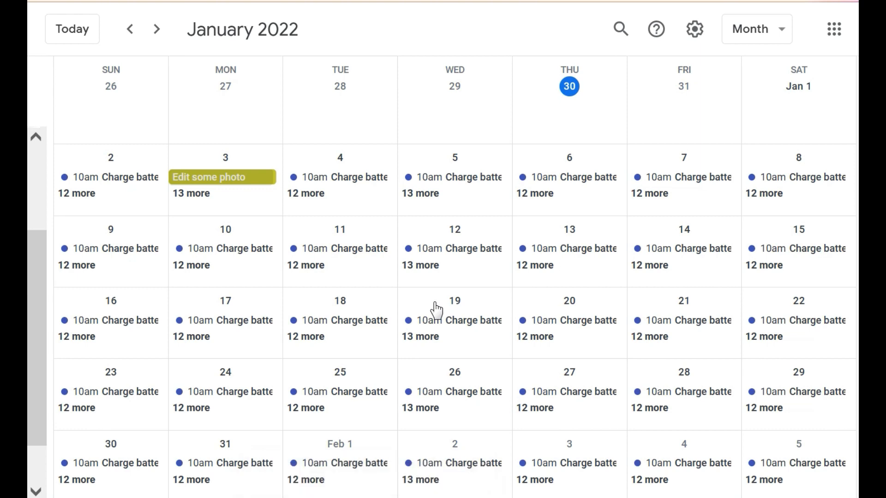
Step: Review the full list of events scheduled on January 3 and close it
click(195, 193)
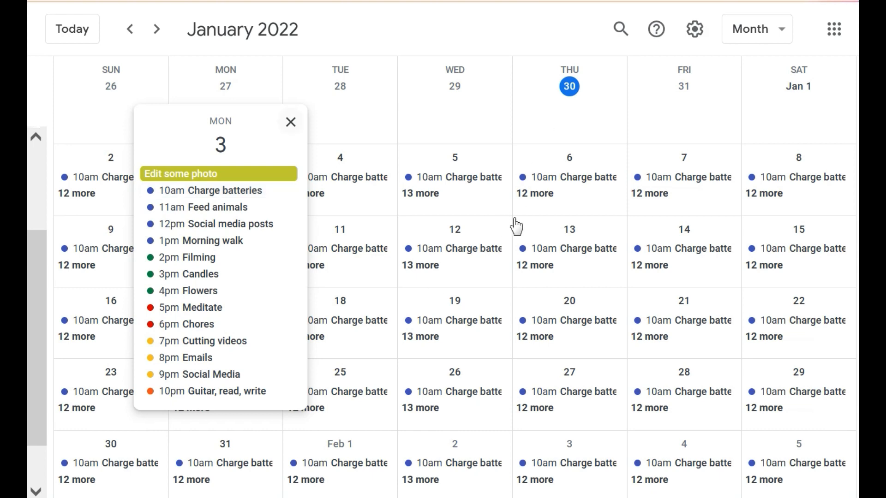
key(Escape)
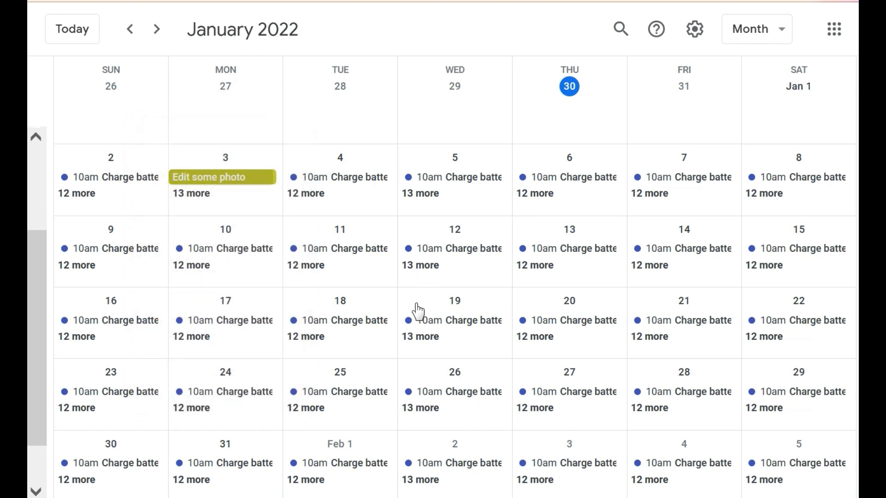
click(197, 194)
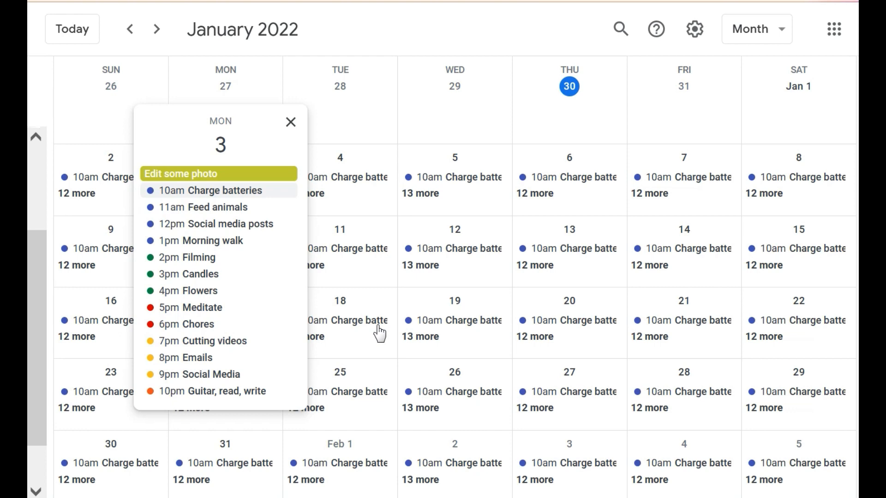
key(Escape)
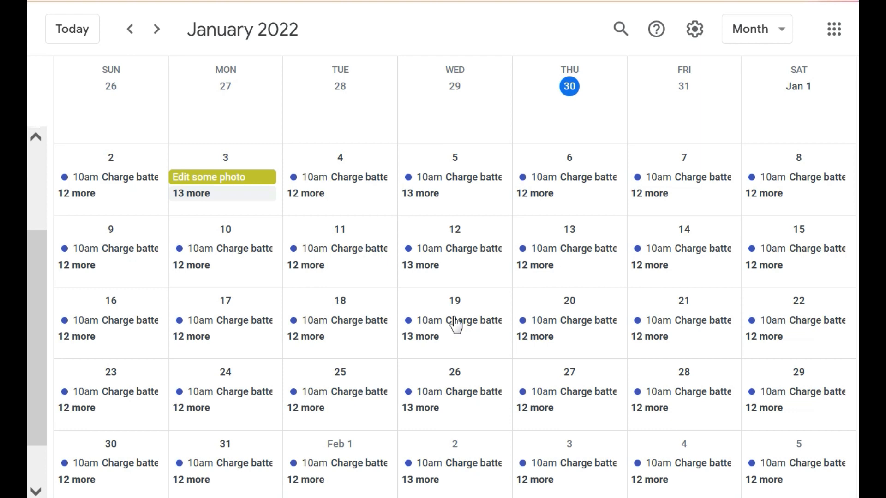
Step: Create an all-day event titled "Order supplies" on January 12
click(480, 227)
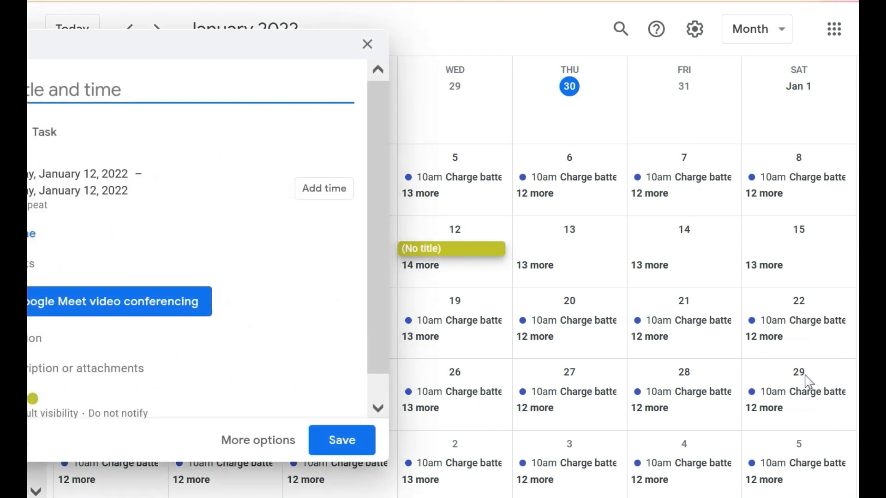
text(T)
text(supplies)
key(Return)
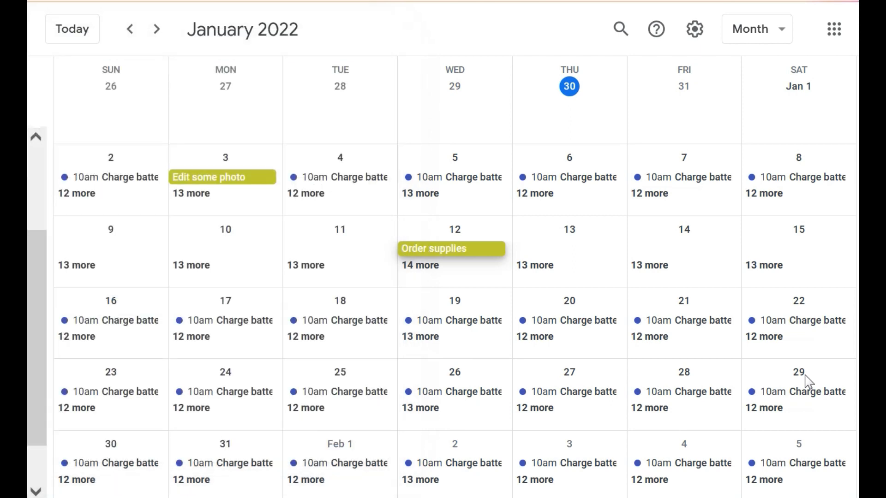
Step: Create an all-day event titled "Edit my website" on January 7
click(650, 155)
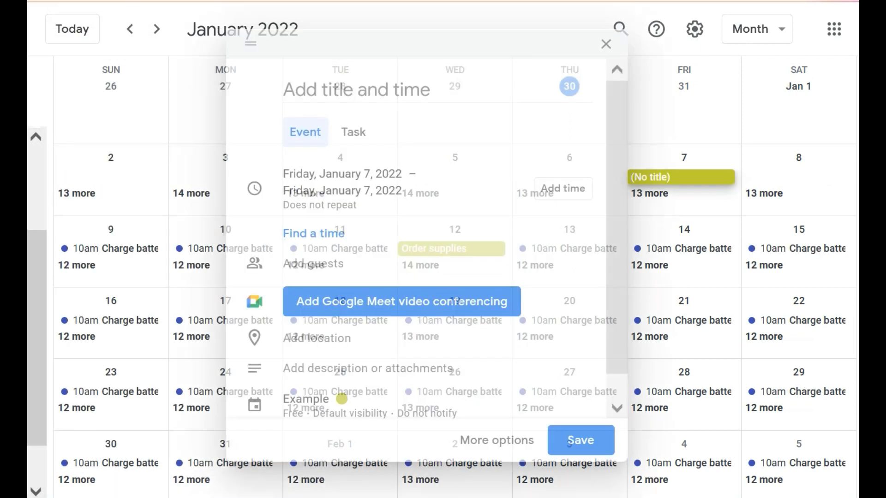
text(Edit my )
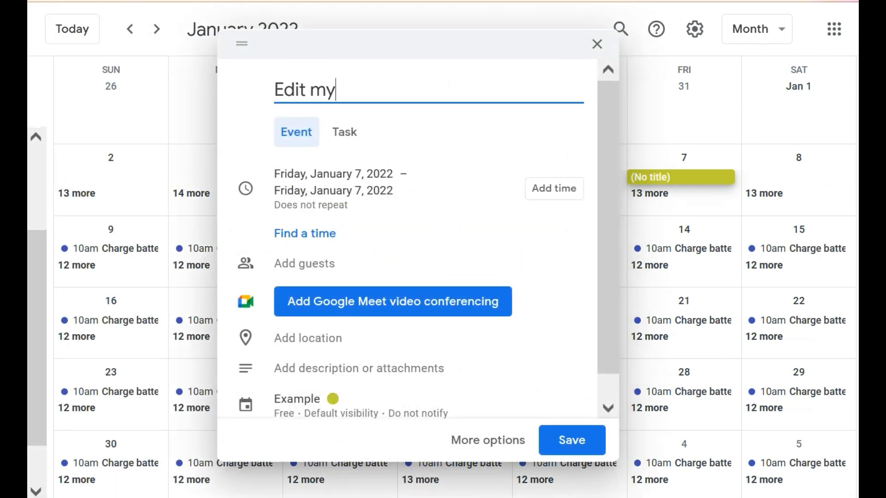
text(website)
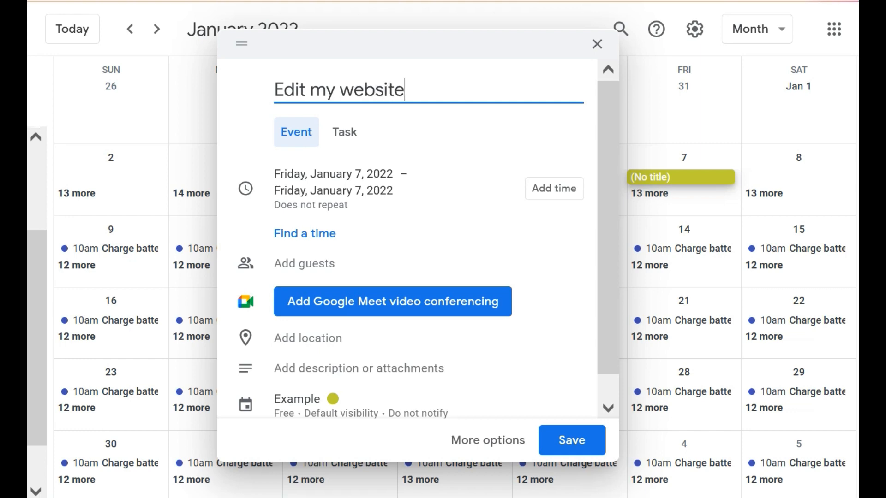
key(Return)
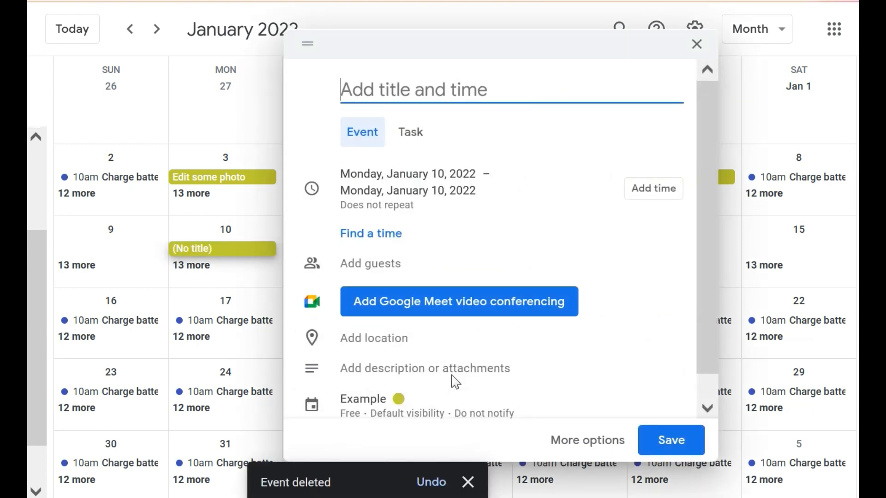
Step: Create an event titled "Take dog vet" at 3pm on January 10
text(Take )
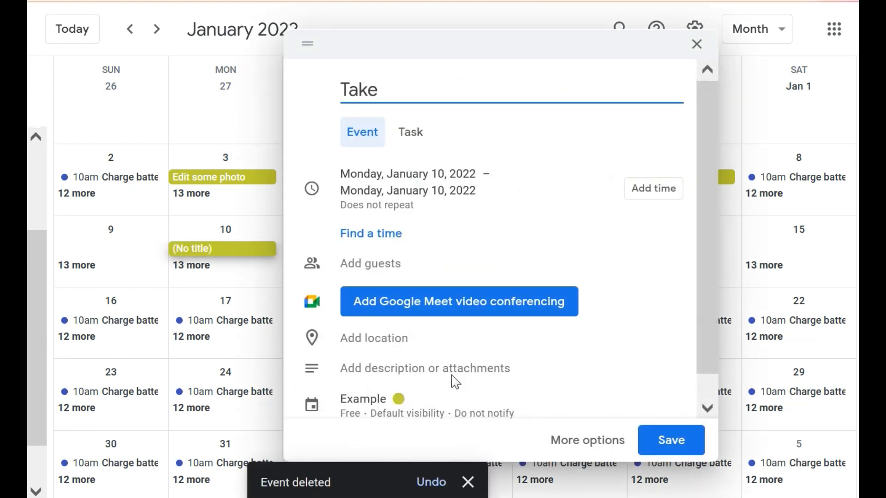
text(dog vet)
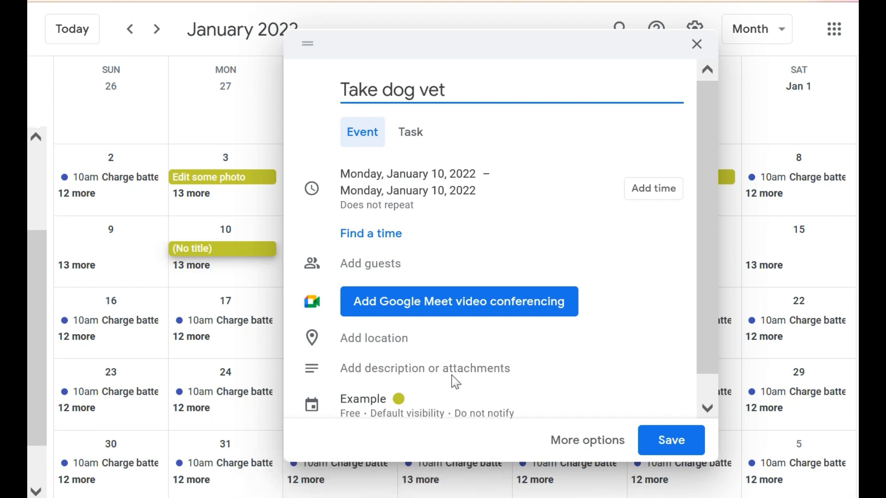
text( 3pm)
key(Return)
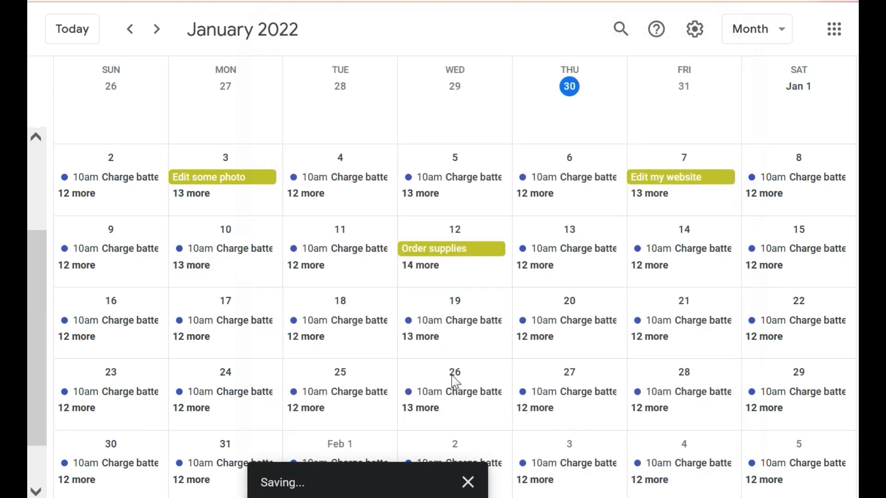
Step: Delete the Take dog vet event from January 10 and close that day's event list
click(200, 266)
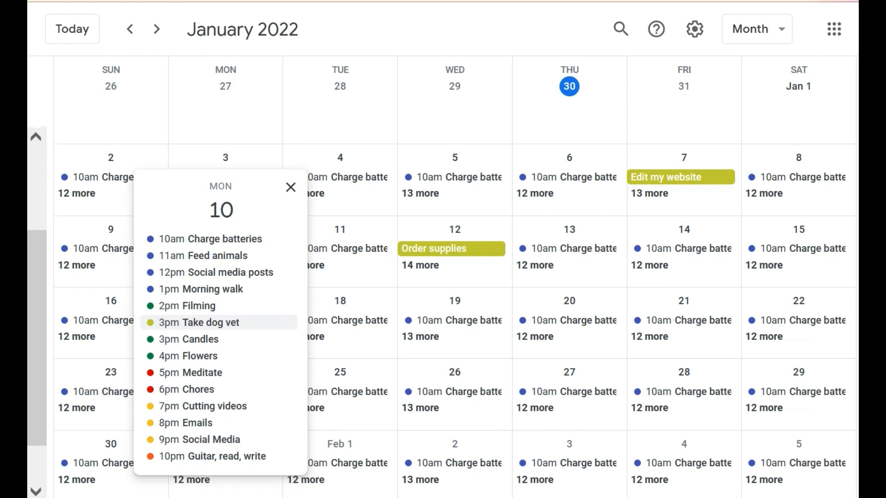
right_click(199, 323)
click(249, 346)
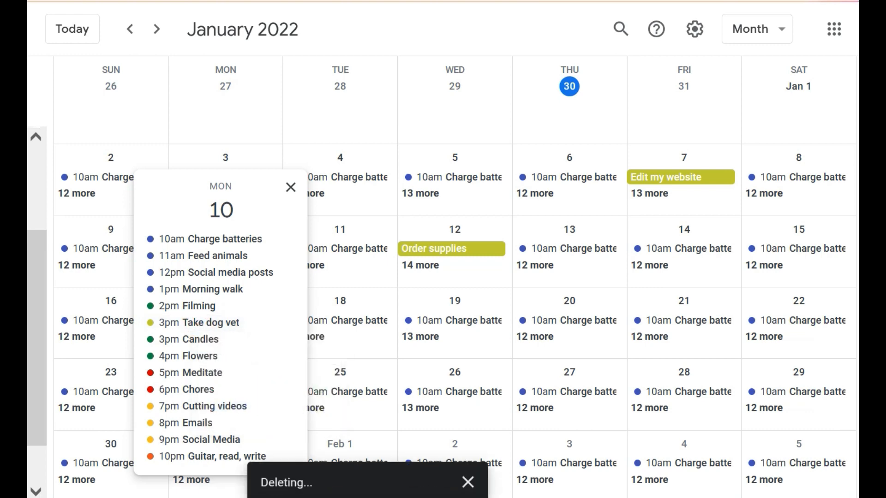
click(292, 195)
Step: Create an all-day event titled "Take dog to vet 3" on January 17
click(245, 296)
text(Take dog to vet 3)
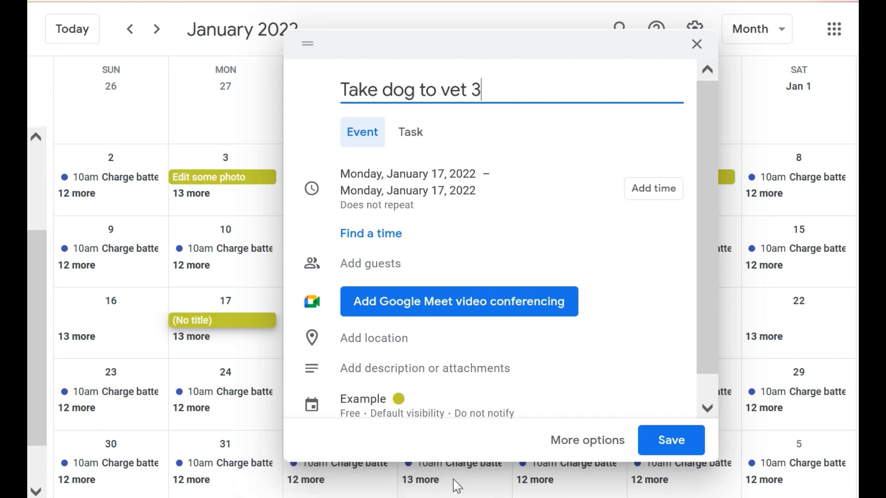
key(Return)
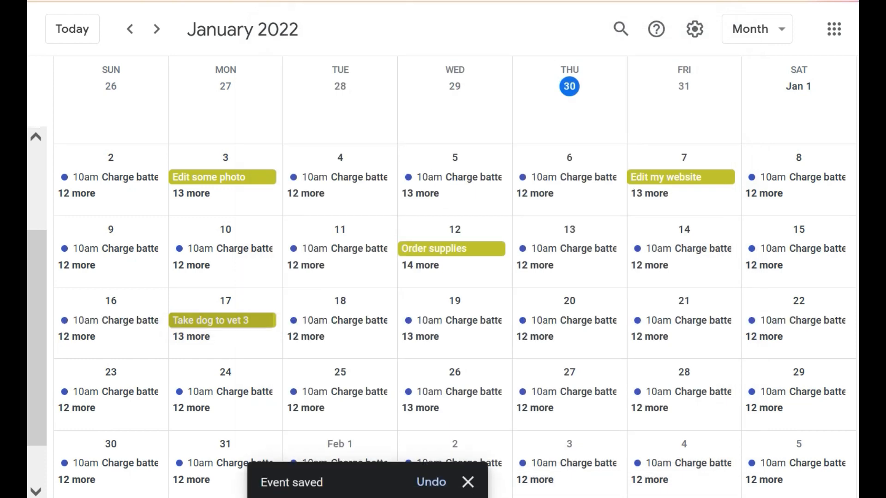
Step: Color the "Take dog to vet 3" event on January 17 red and check that day's full event list
right_click(233, 322)
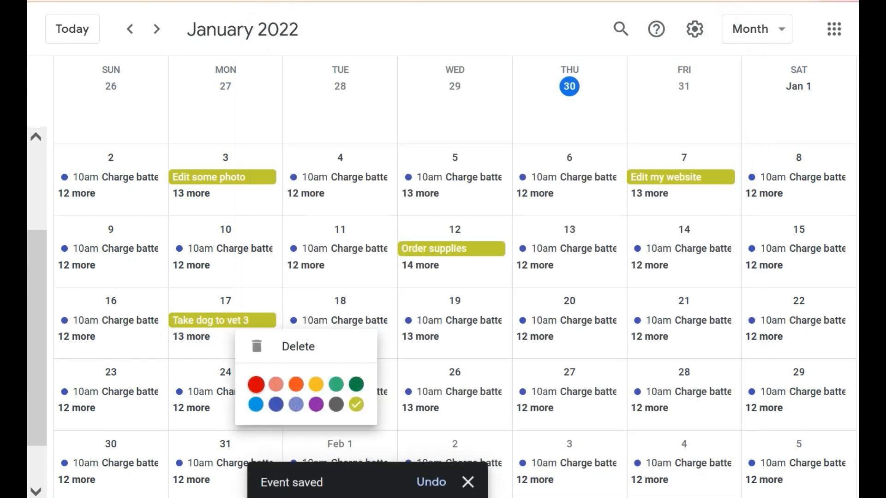
click(252, 383)
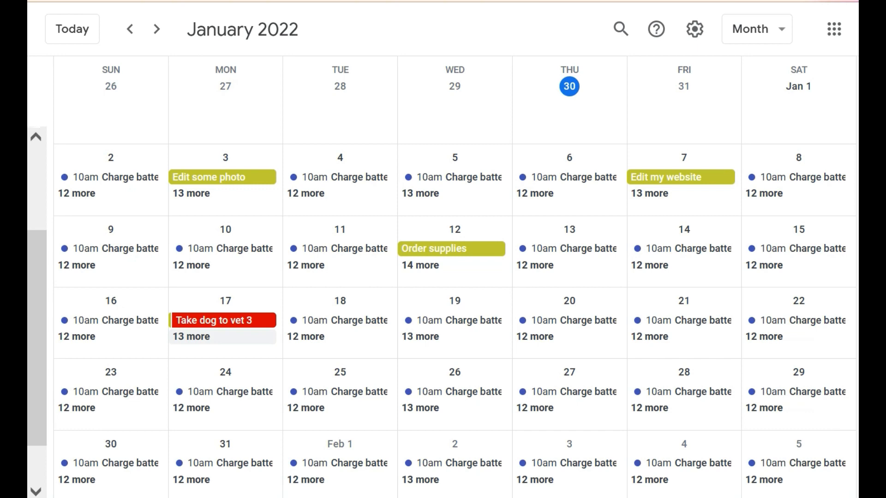
click(189, 337)
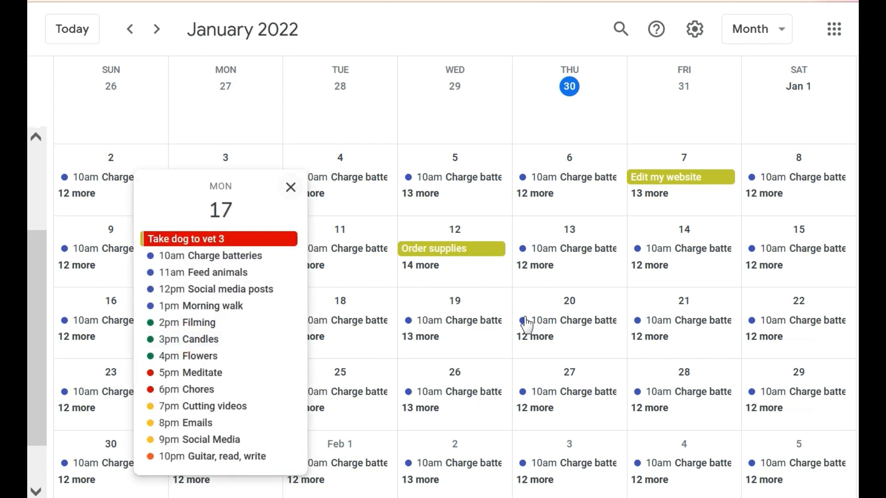
click(296, 188)
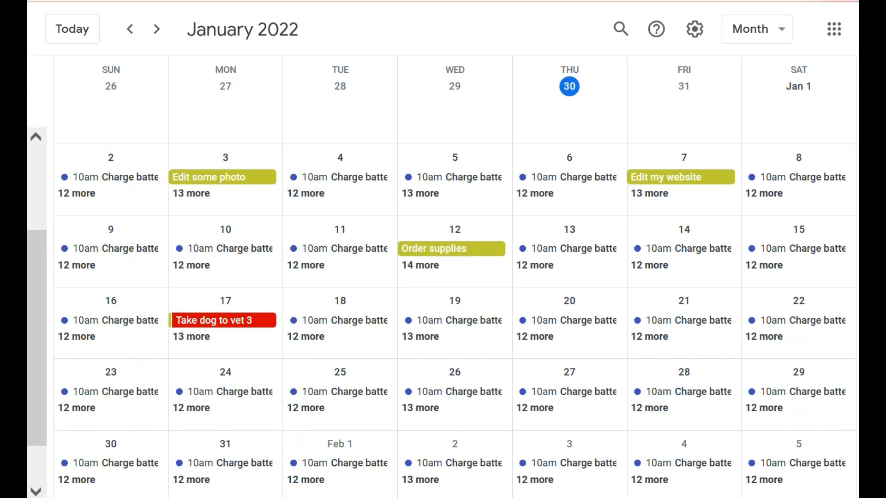
Step: Create an all-day event titled "Lunch with friends 4-30" on January 20 and color it red
click(586, 292)
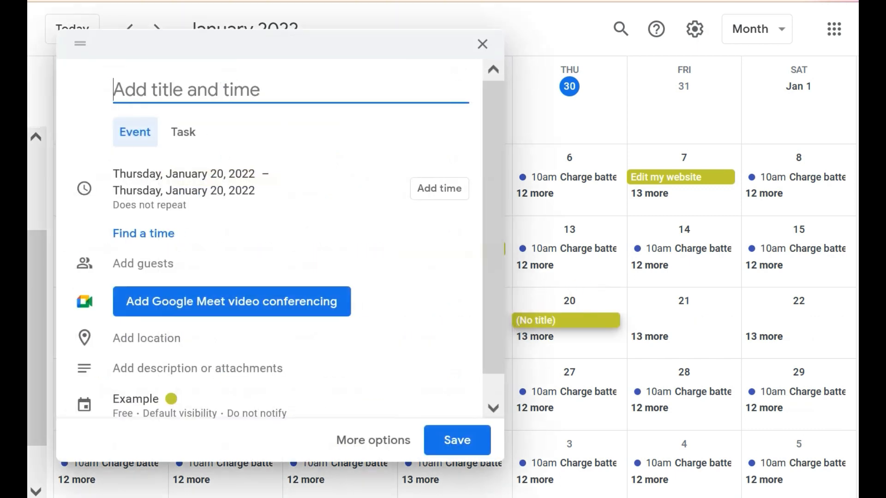
text(Lu)
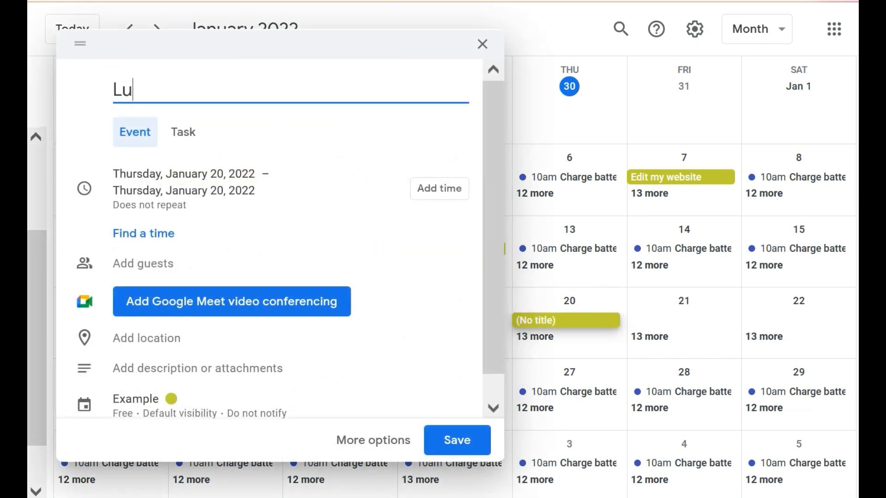
text(nch with friends)
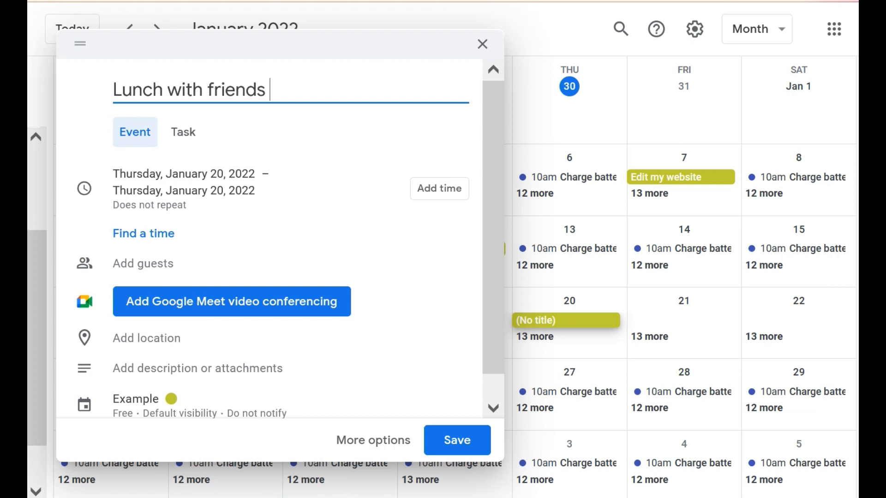
text( 4-30)
key(Return)
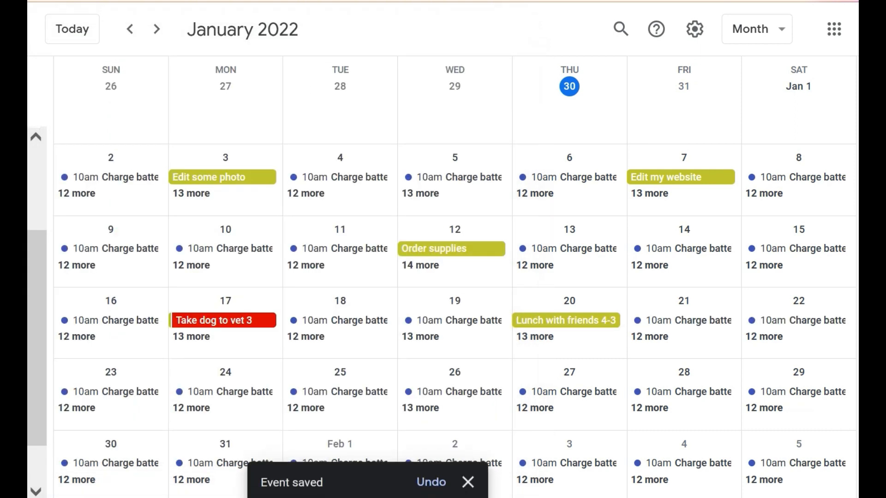
right_click(570, 323)
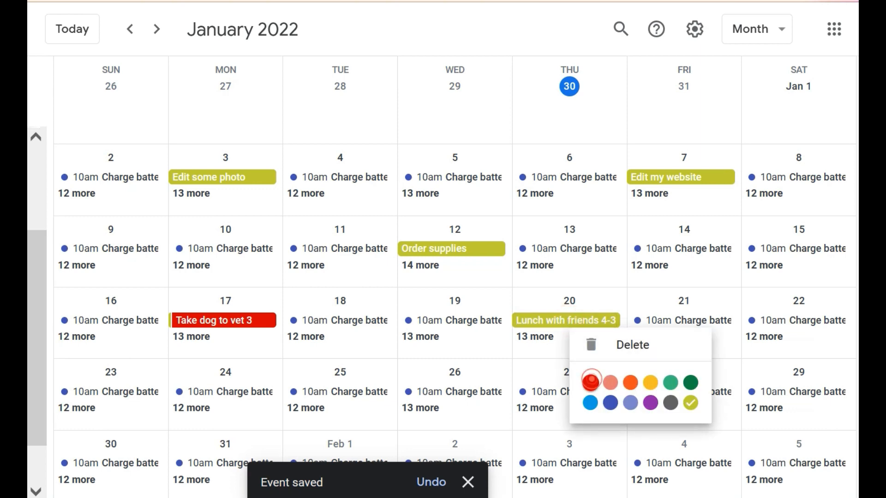
click(590, 381)
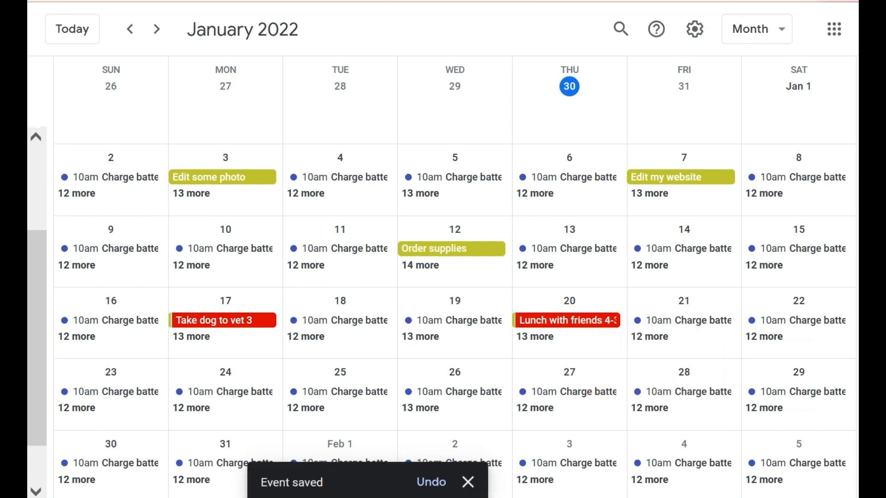
Step: Create an all-day event titled "Play golf 5-am" on January 6 and color it red
click(600, 205)
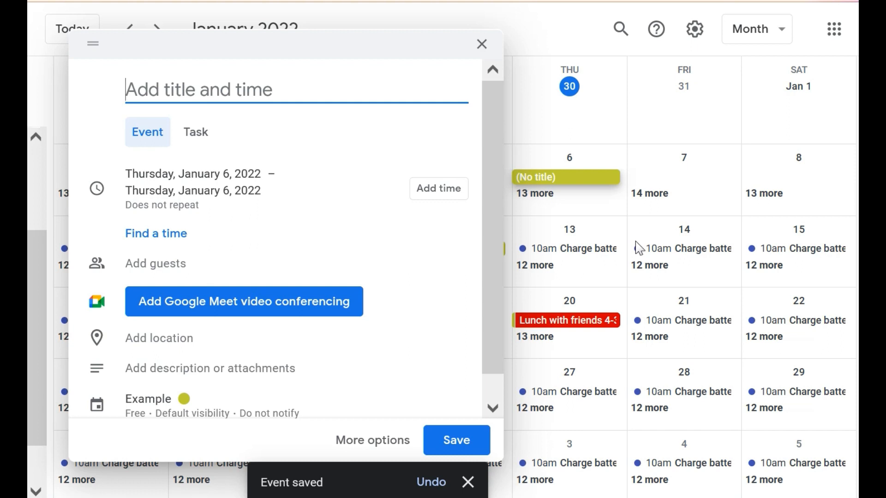
text(Play golf)
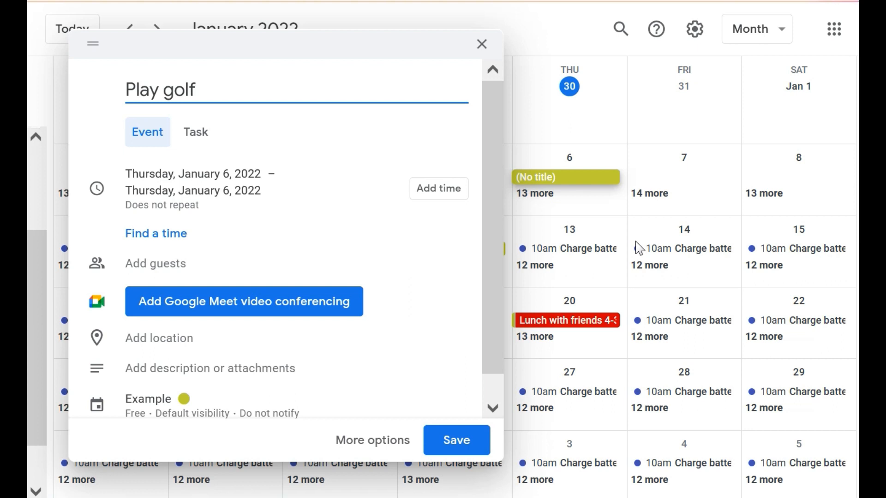
text( 5-am)
key(Return)
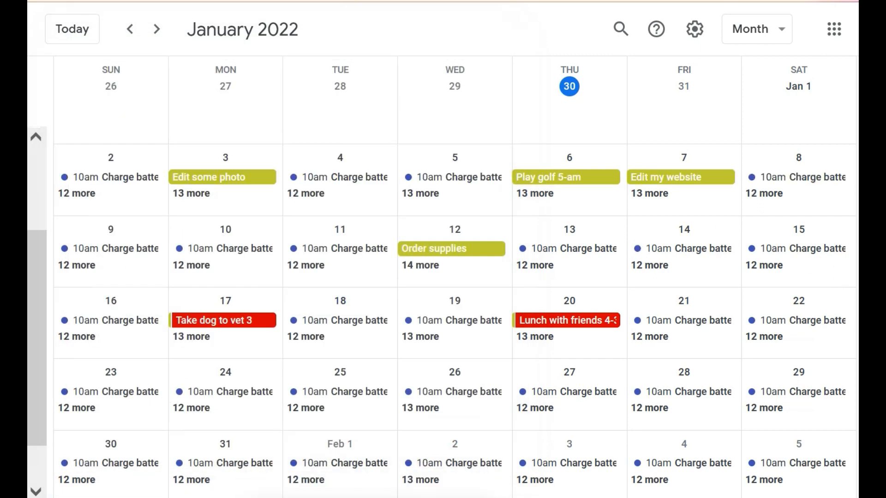
right_click(562, 176)
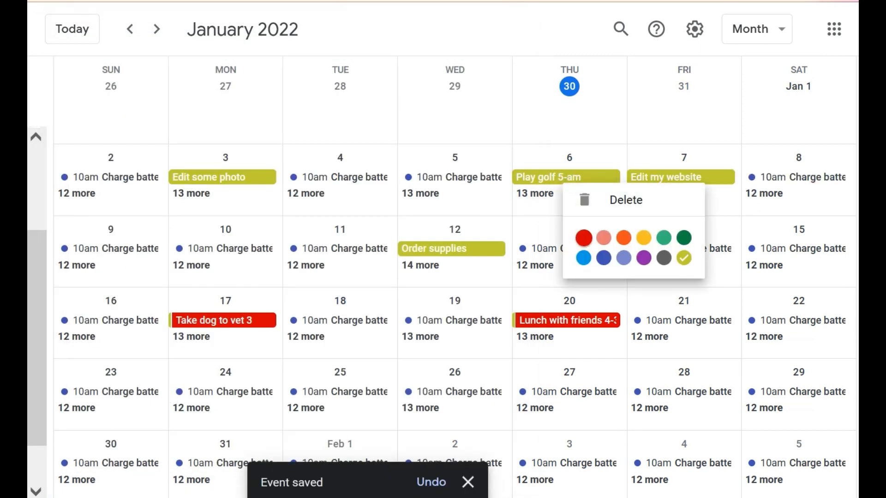
click(584, 233)
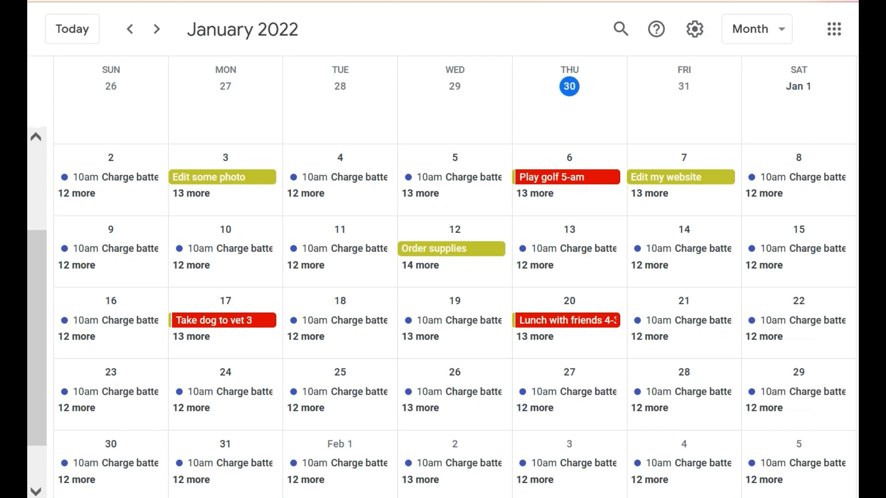
Step: Review the full event lists for January 6 and January 4, closing each list when done
click(534, 193)
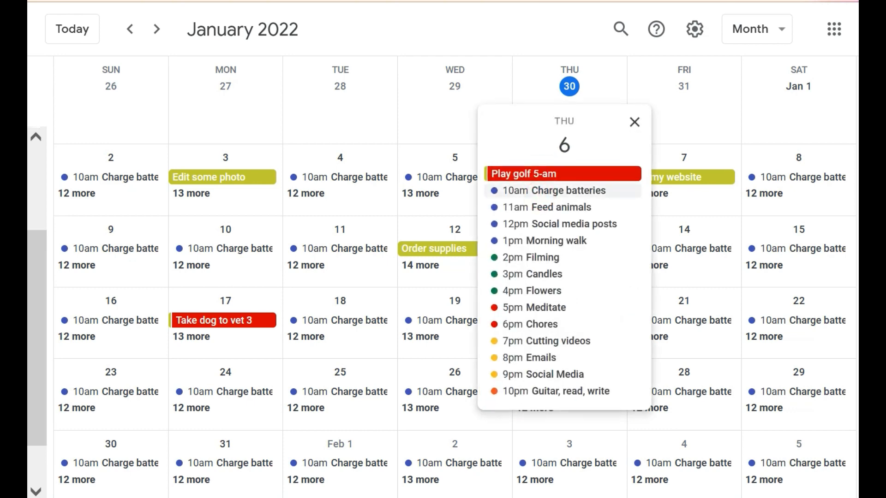
click(634, 122)
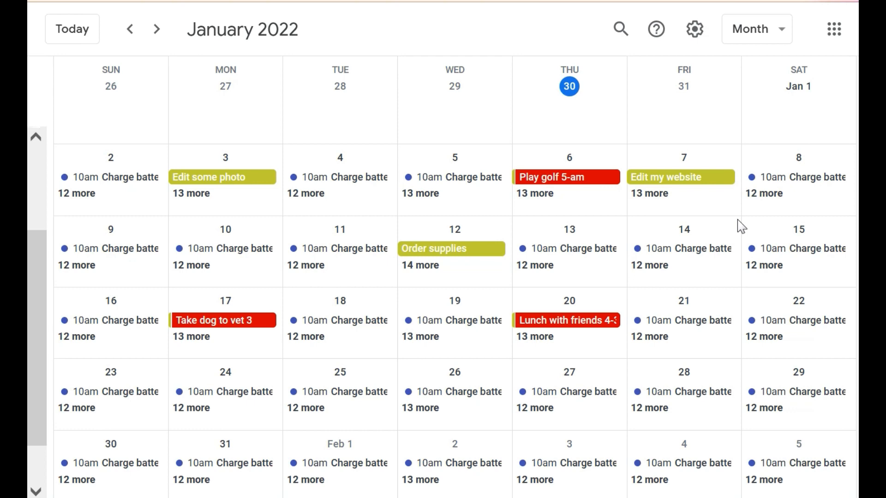
click(326, 193)
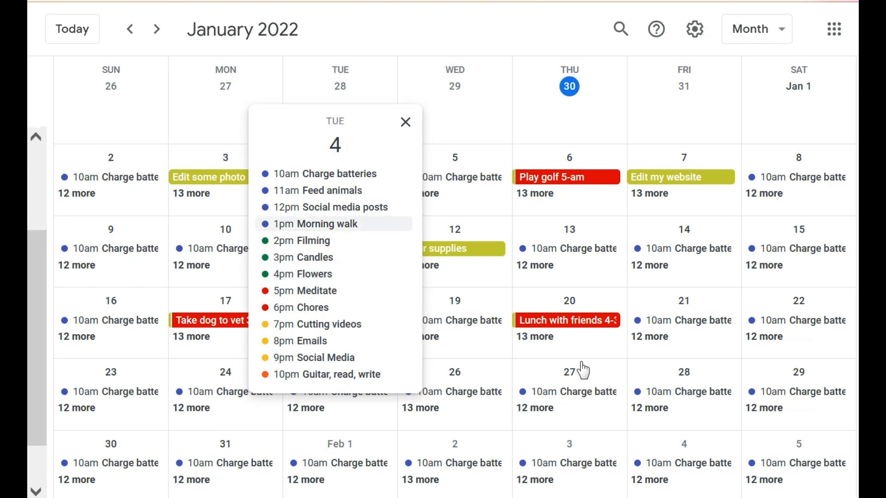
click(405, 122)
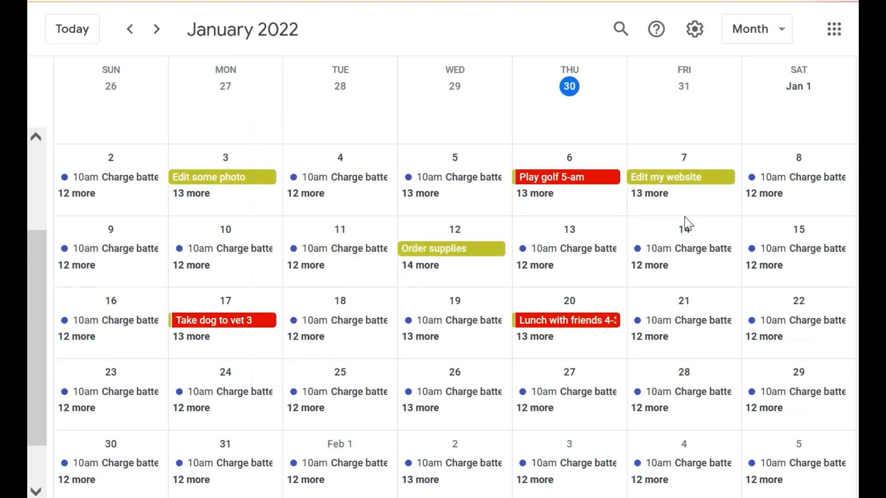